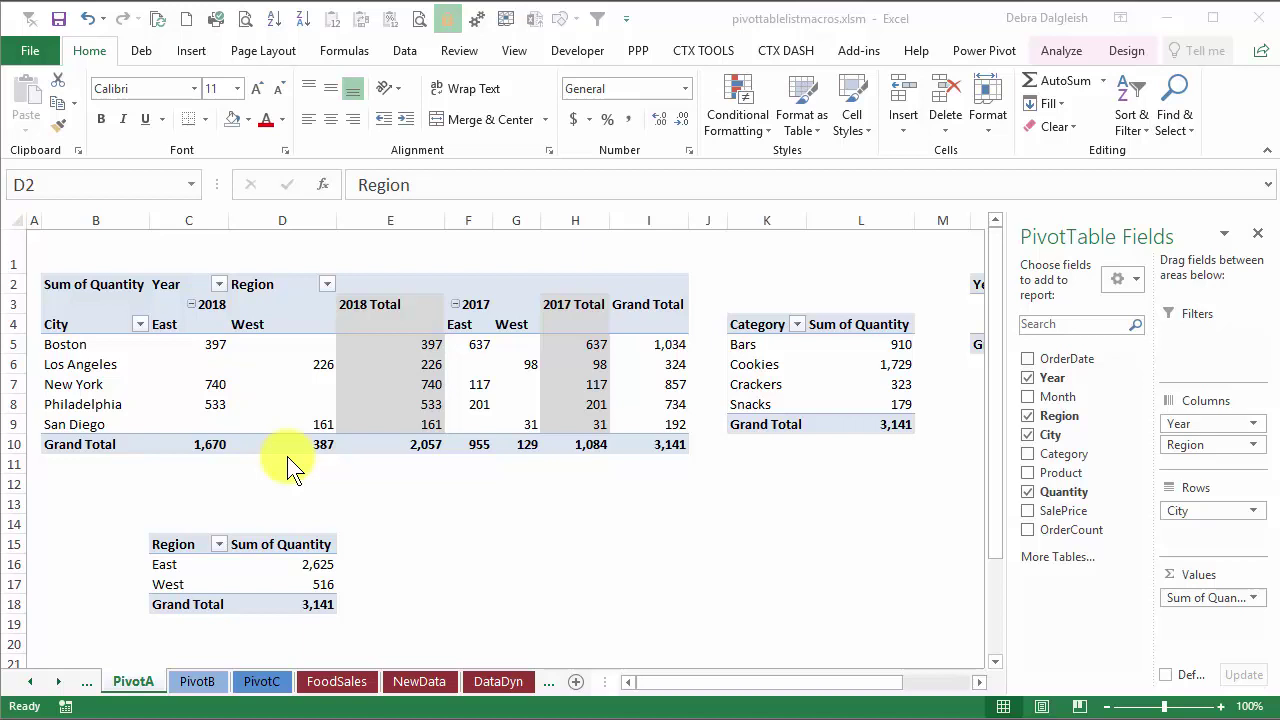
Try to refresh all the pivot tables in the workbook and dismiss the alerts.
{"action": "left_click", "coordinate": [158, 19]}
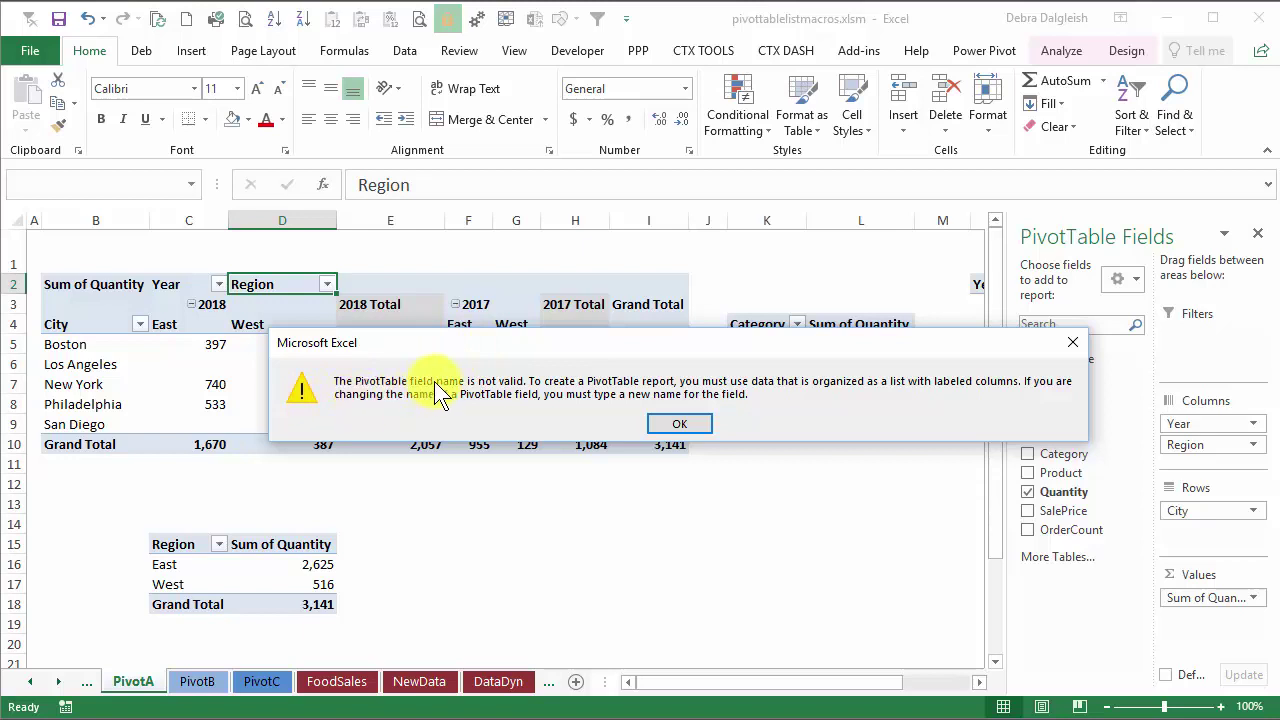
{"action": "left_click", "coordinate": [678, 428]}
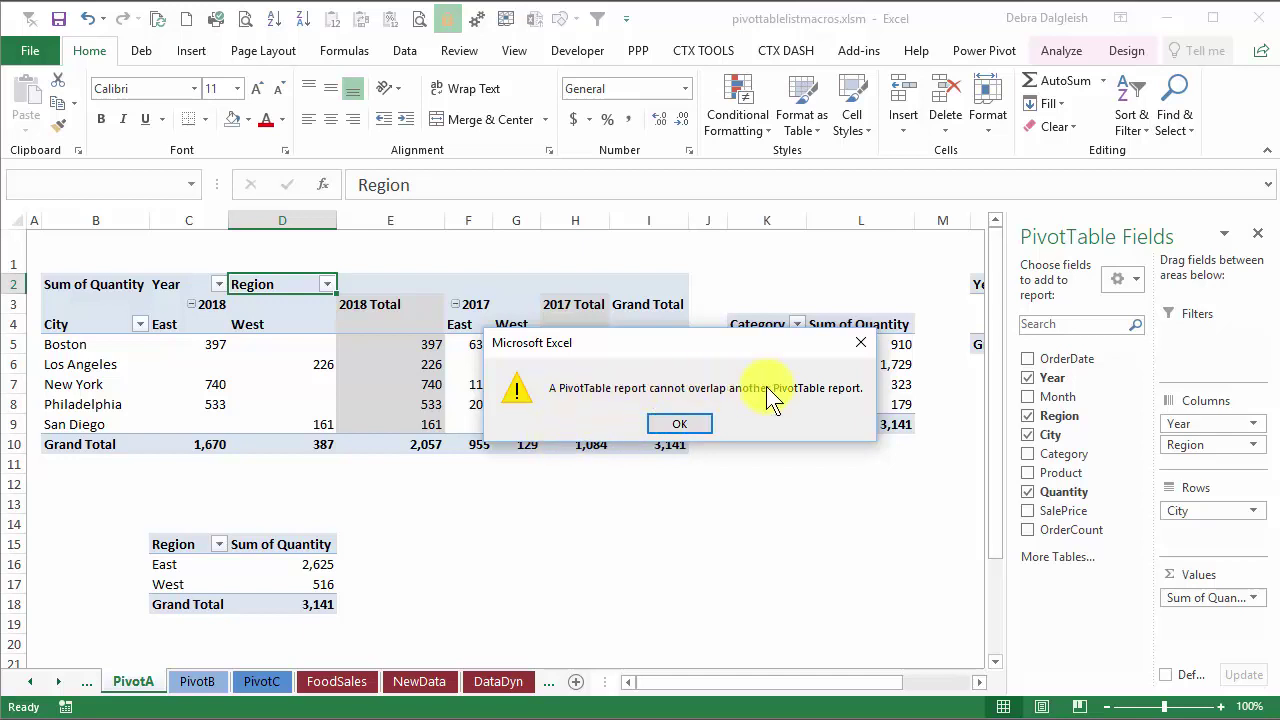
{"action": "left_click", "coordinate": [679, 424]}
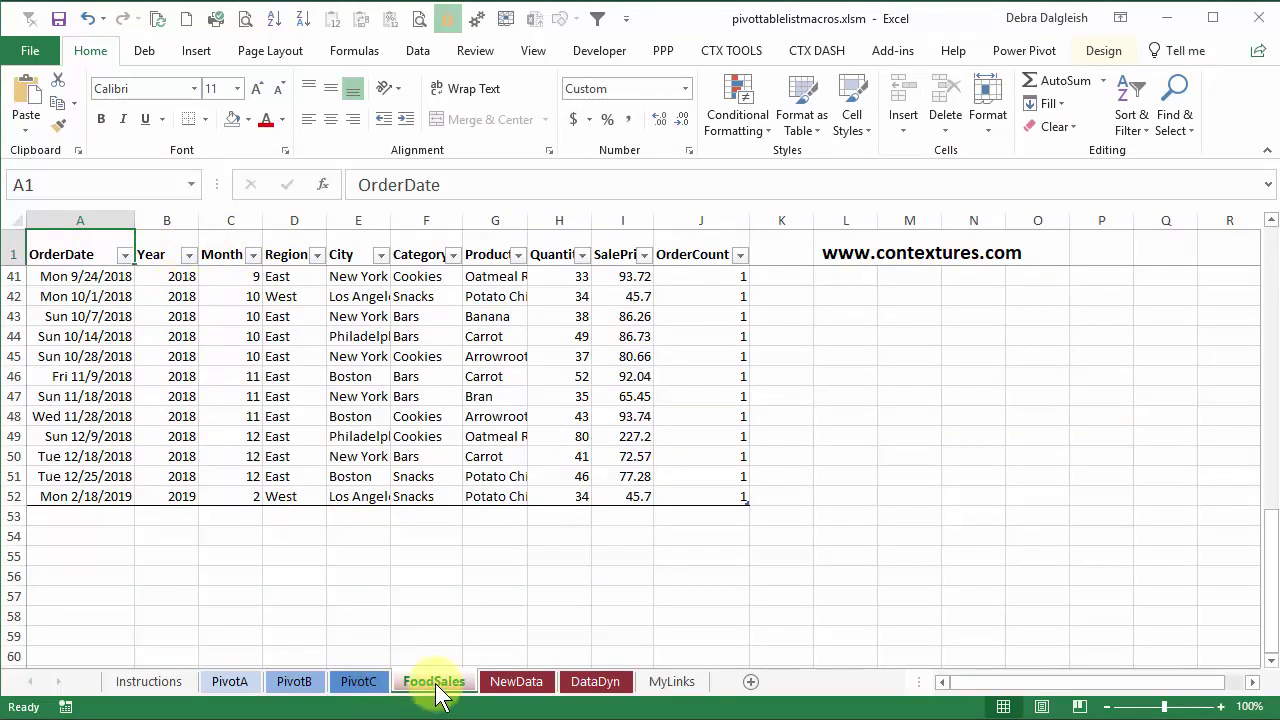
Look through the NewData and DataDyn source sheets and the PivotA, PivotB and PivotC sheets.
{"action": "left_click", "coordinate": [516, 682]}
{"action": "left_click", "coordinate": [592, 682]}
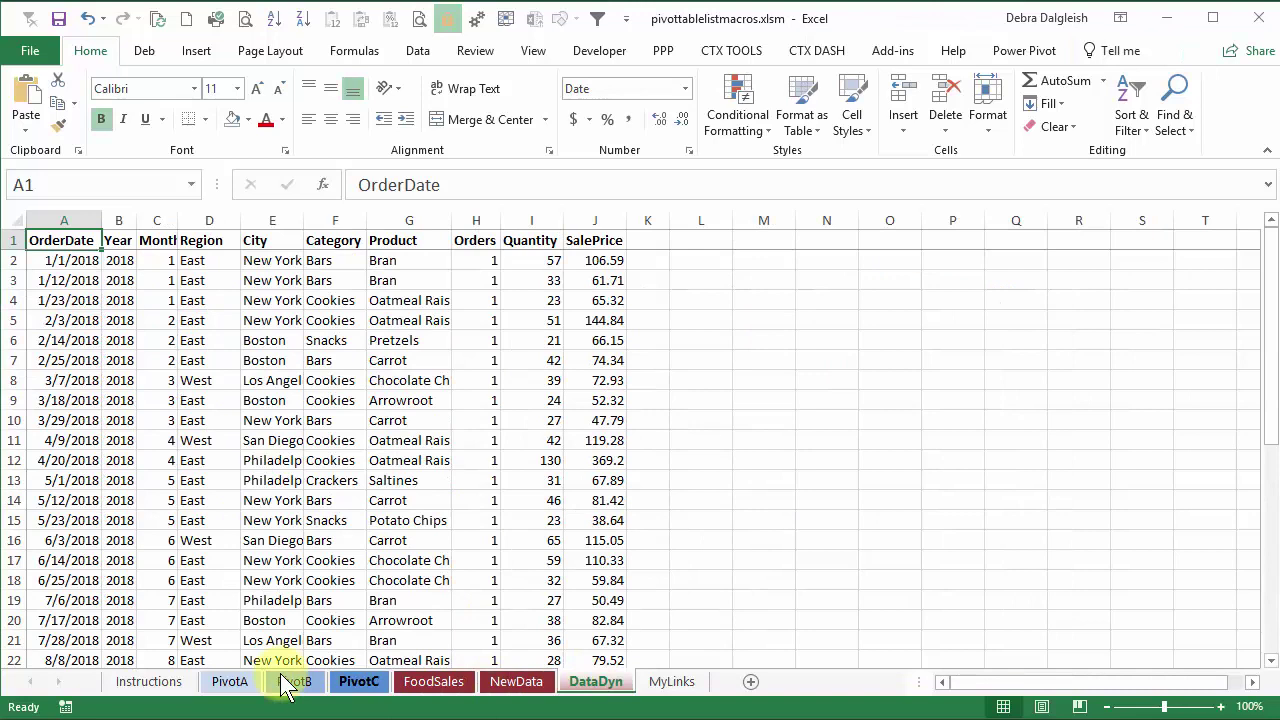
{"action": "left_click", "coordinate": [229, 682]}
{"action": "left_click", "coordinate": [292, 682]}
{"action": "left_click", "coordinate": [352, 684]}
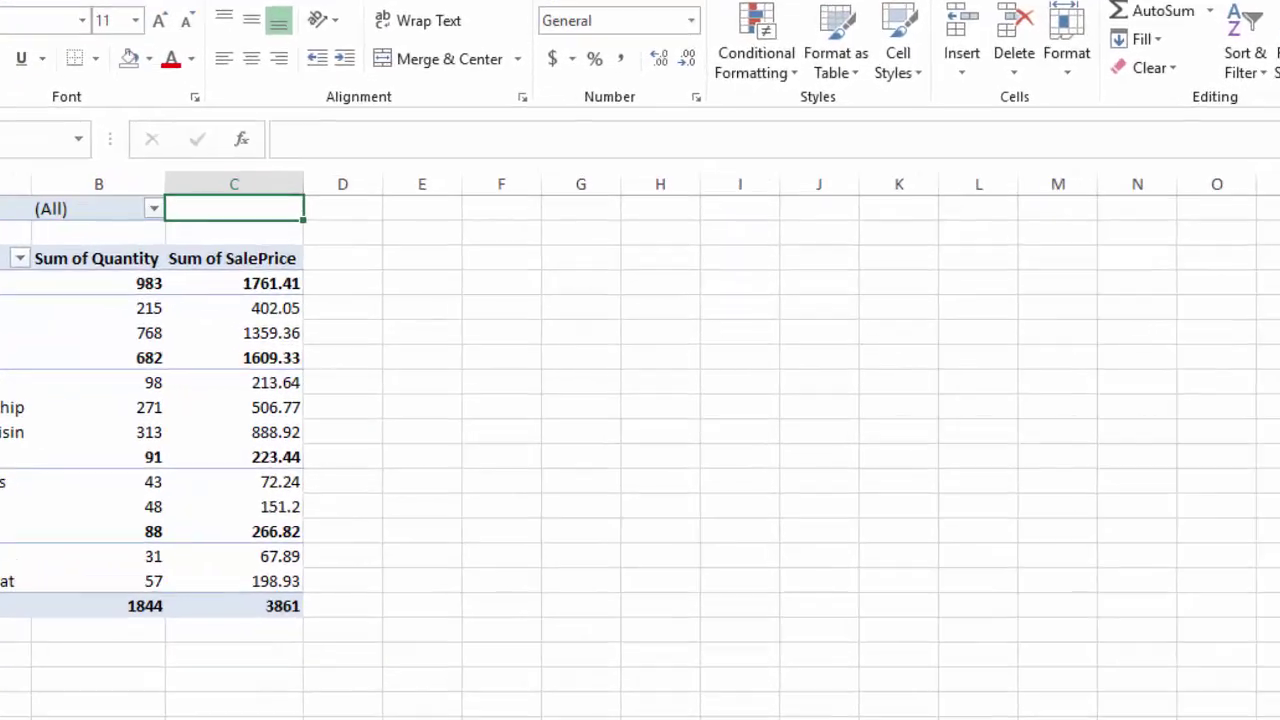
Try Refresh All from the PivotC sheet, read each alert and close it.
{"action": "left_click", "coordinate": [160, 33]}
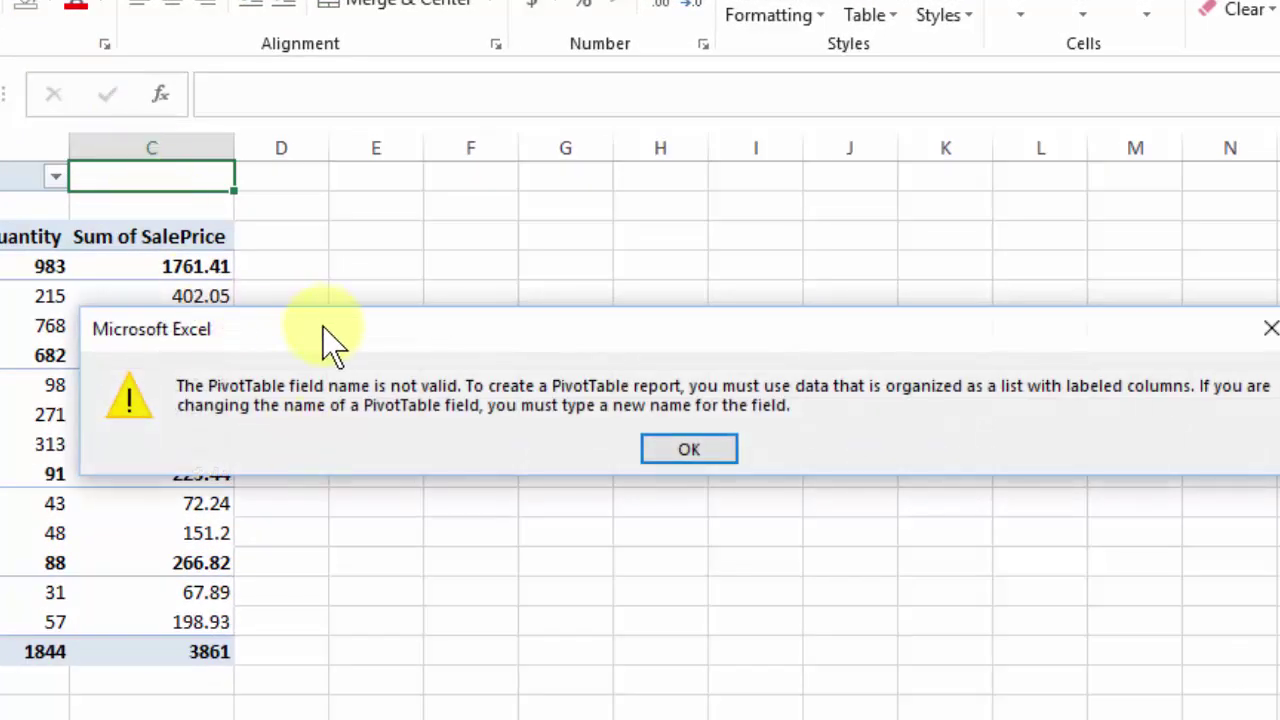
{"action": "left_click_drag", "start_coordinate": [330, 340], "coordinate": [250, 294]}
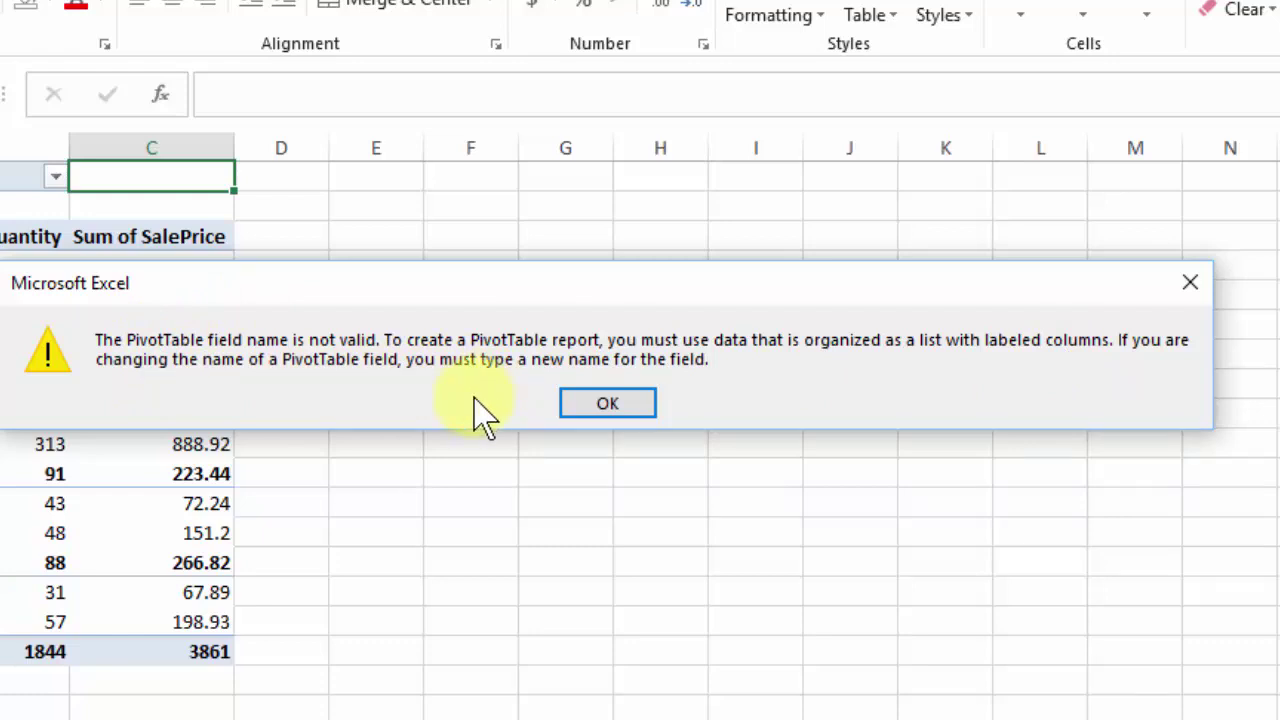
{"action": "left_click", "coordinate": [610, 404]}
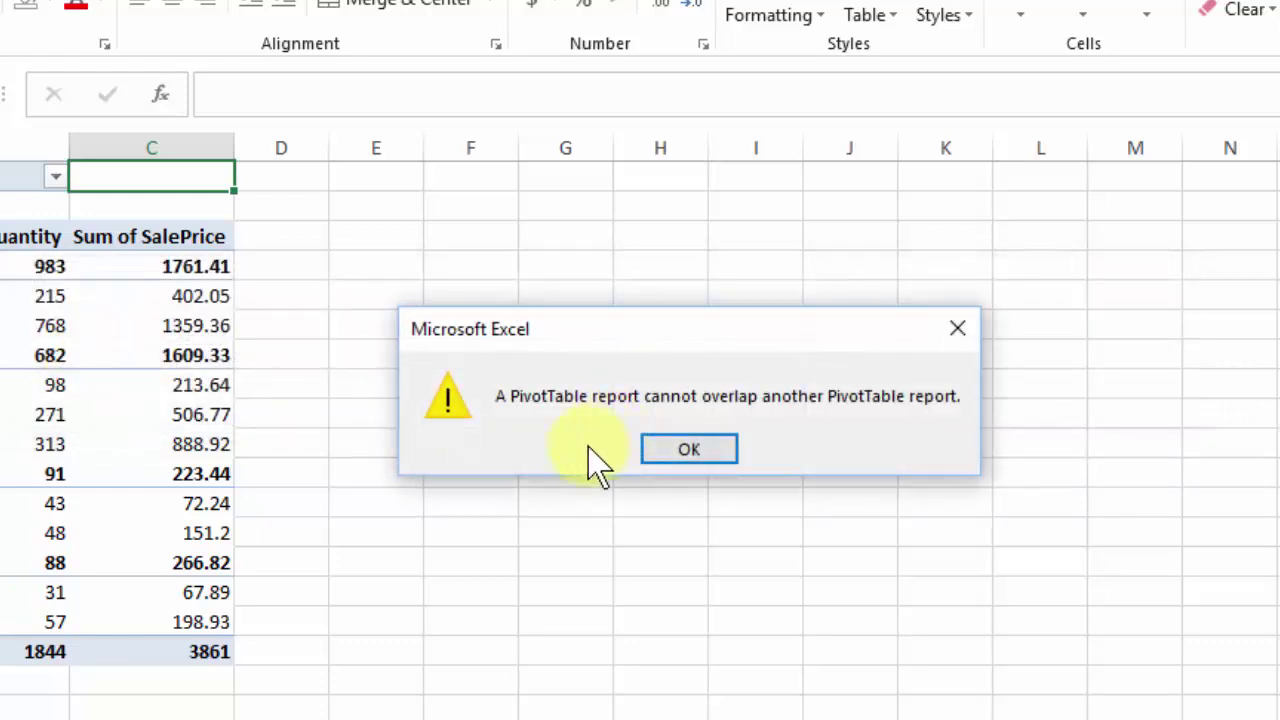
{"action": "left_click_drag", "start_coordinate": [601, 334], "coordinate": [511, 303]}
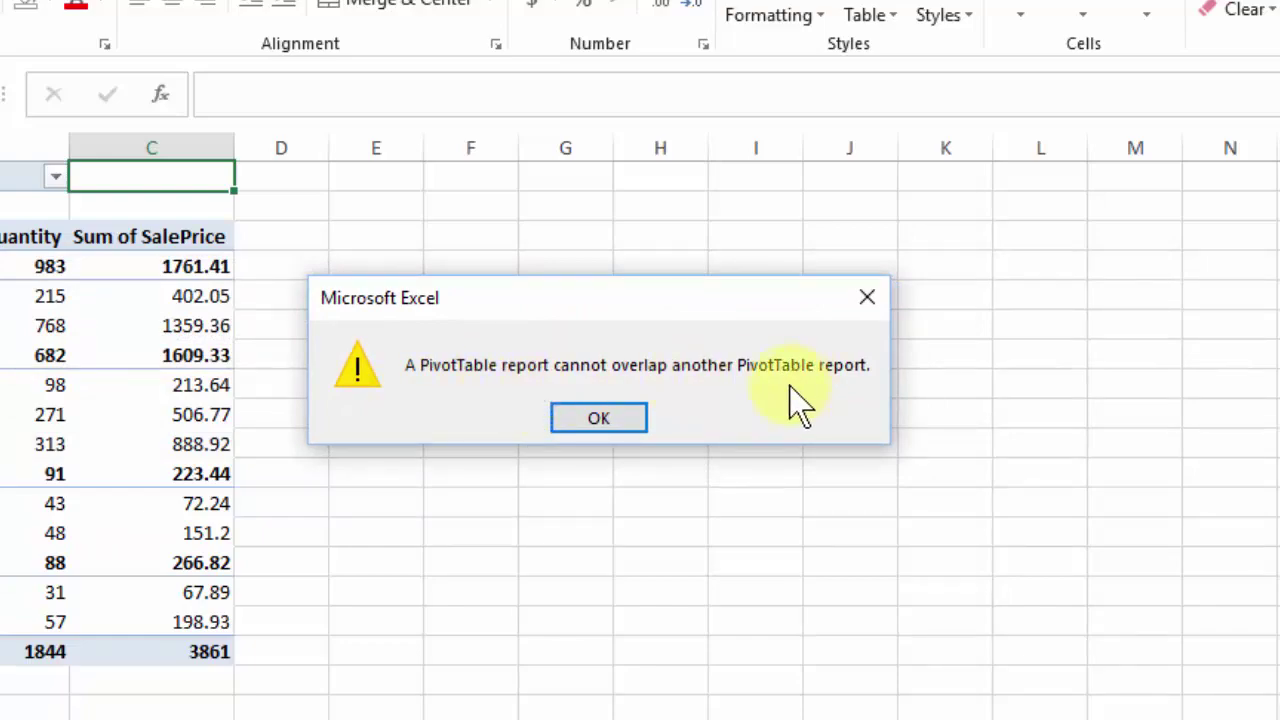
{"action": "left_click", "coordinate": [595, 420]}
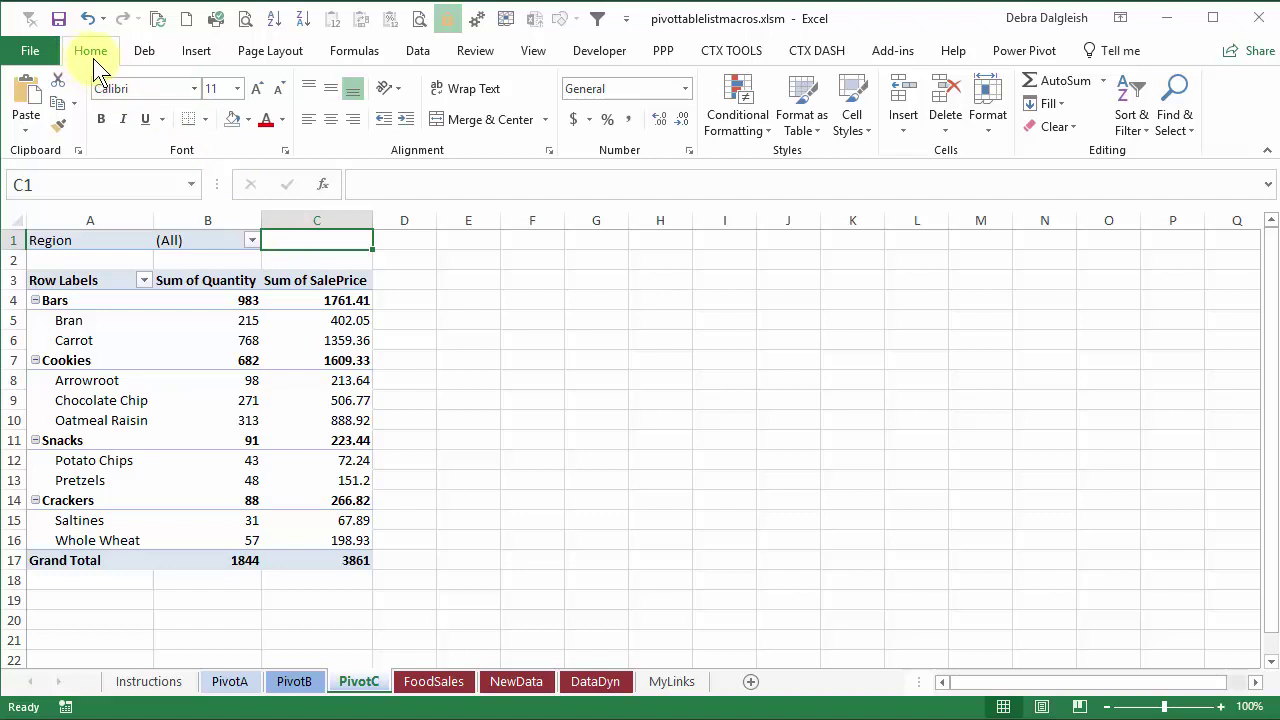
Run the ListWbPTsDetails macro to list the details of every pivot table in the workbook.
{"action": "left_click", "coordinate": [534, 52]}
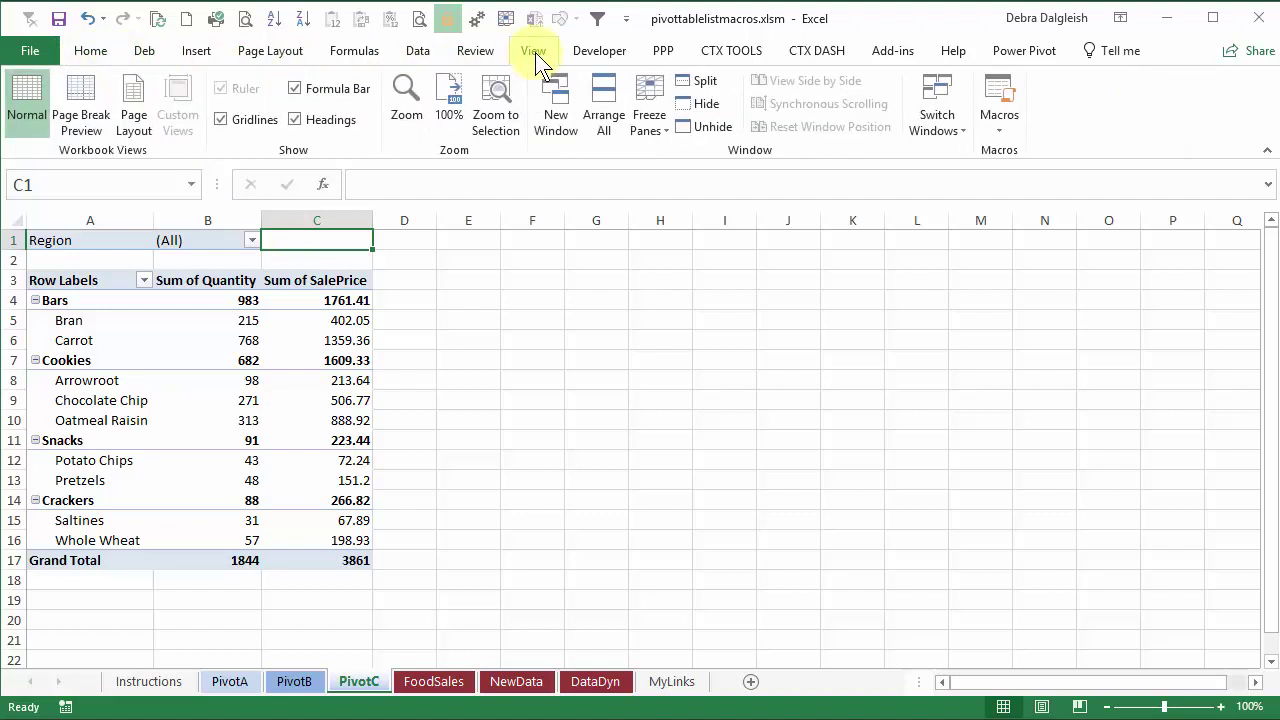
{"action": "left_click", "coordinate": [1000, 89]}
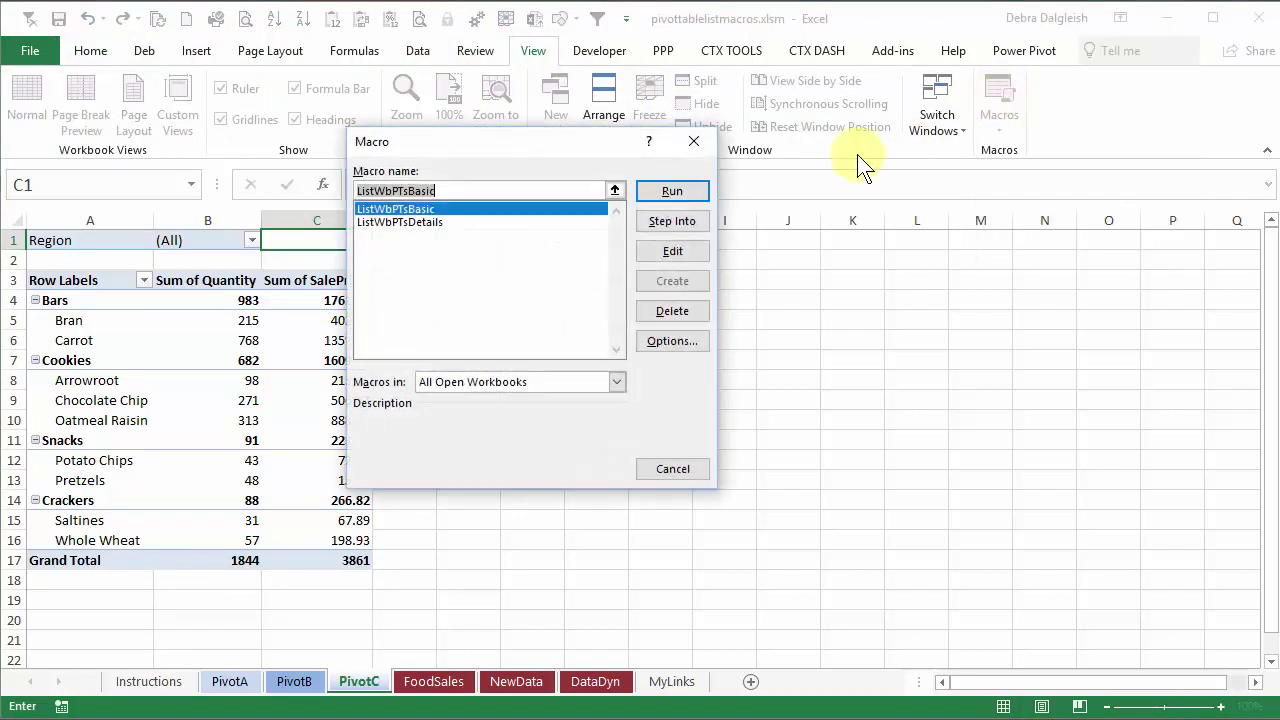
{"action": "left_click", "coordinate": [428, 221]}
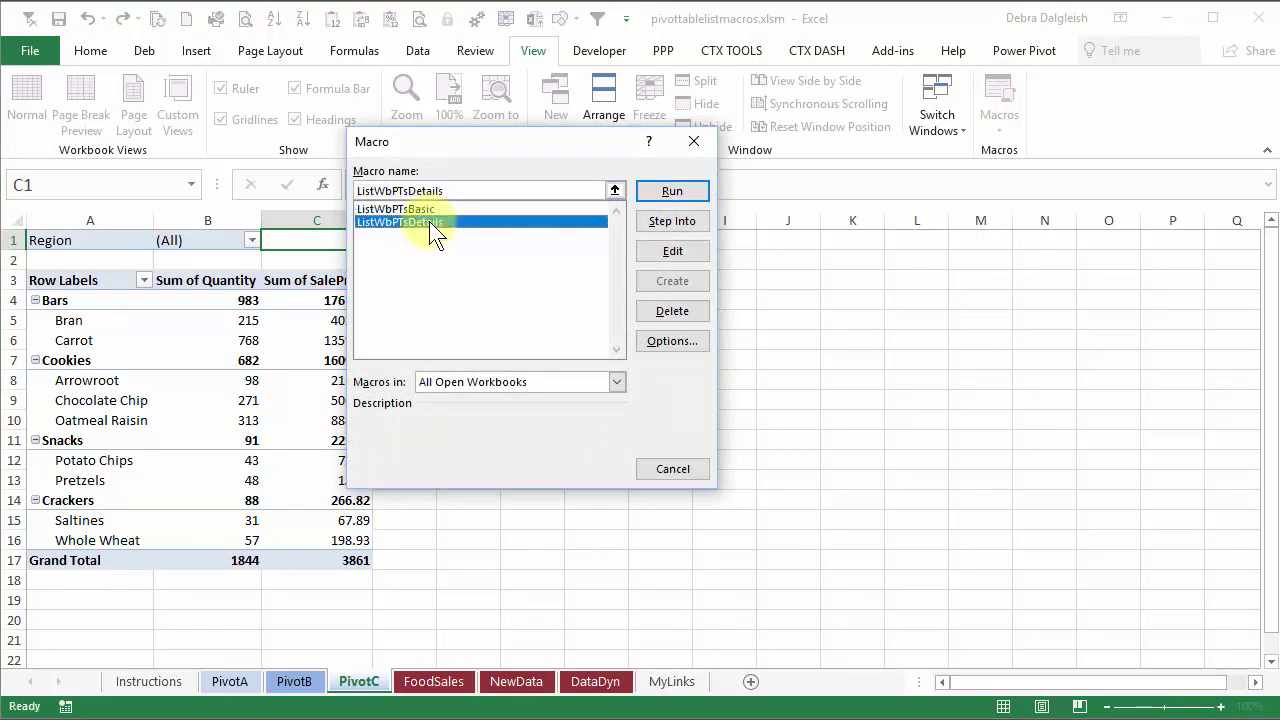
{"action": "left_click", "coordinate": [671, 192]}
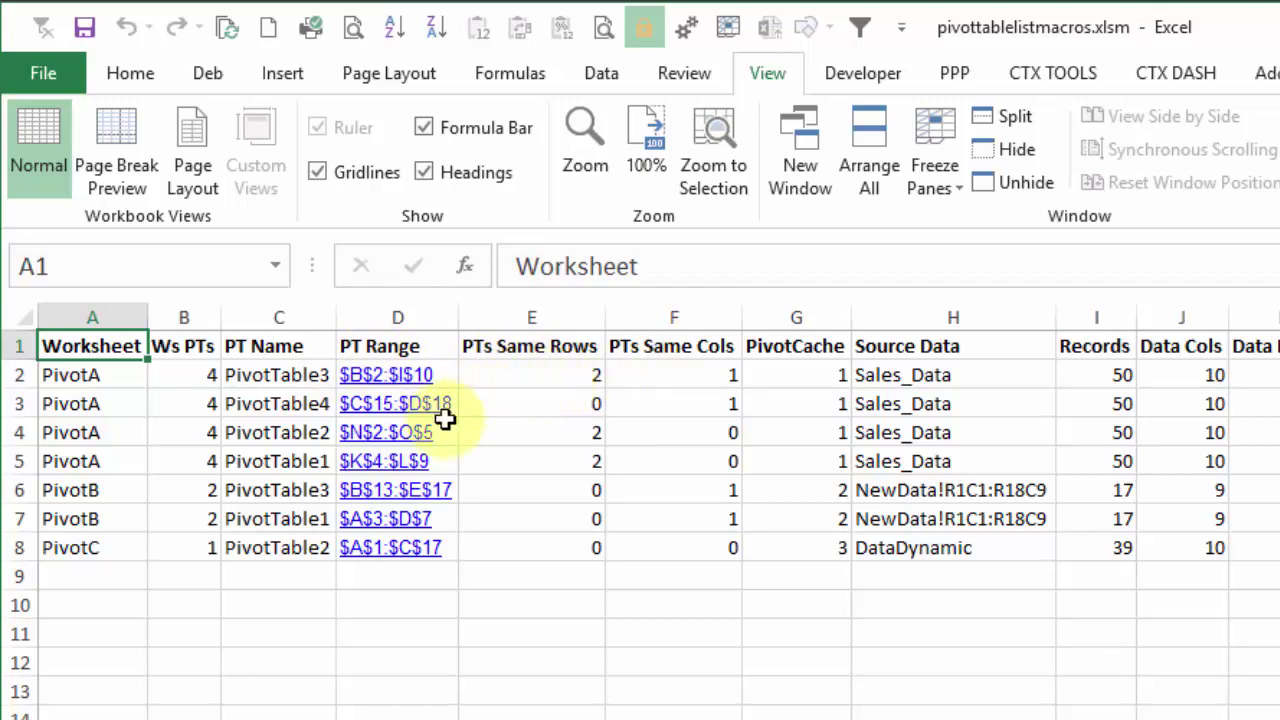
Follow the PT Range links for $B$2:$I$10 on PivotA and $B$13:$E$17 on PivotB, returning to the list.
{"action": "left_click", "coordinate": [370, 375]}
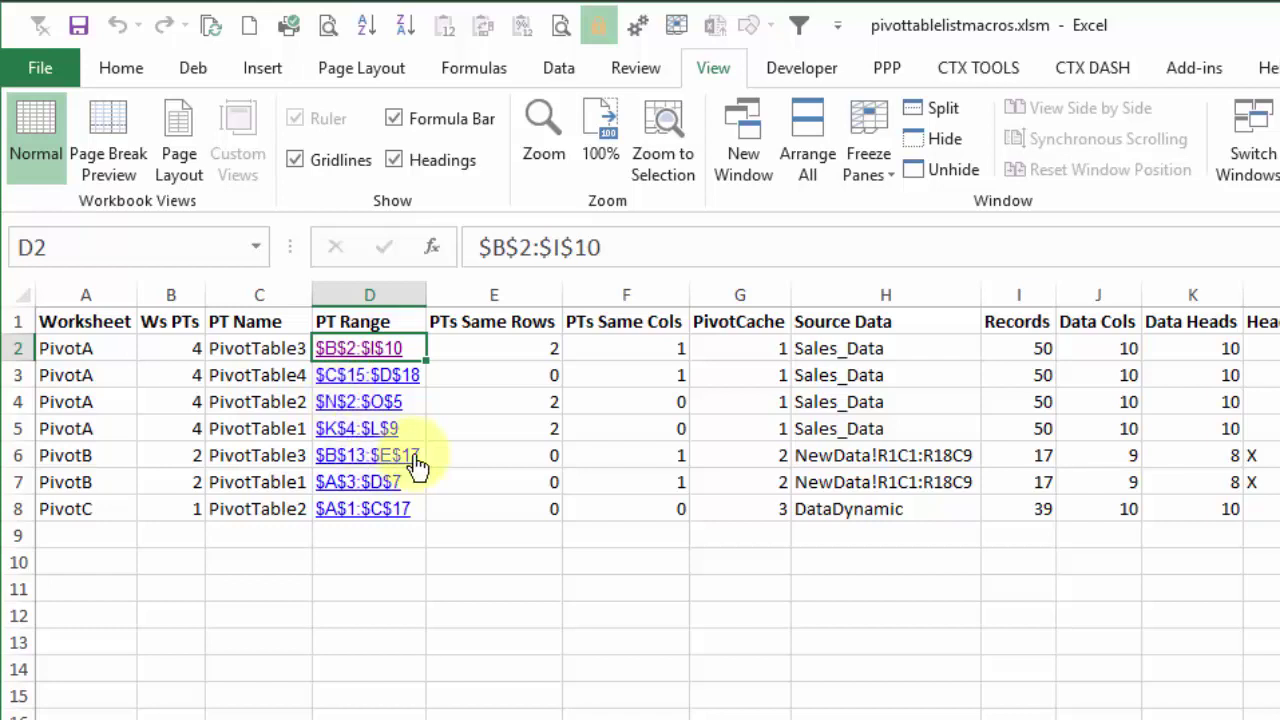
{"action": "left_click", "coordinate": [374, 470]}
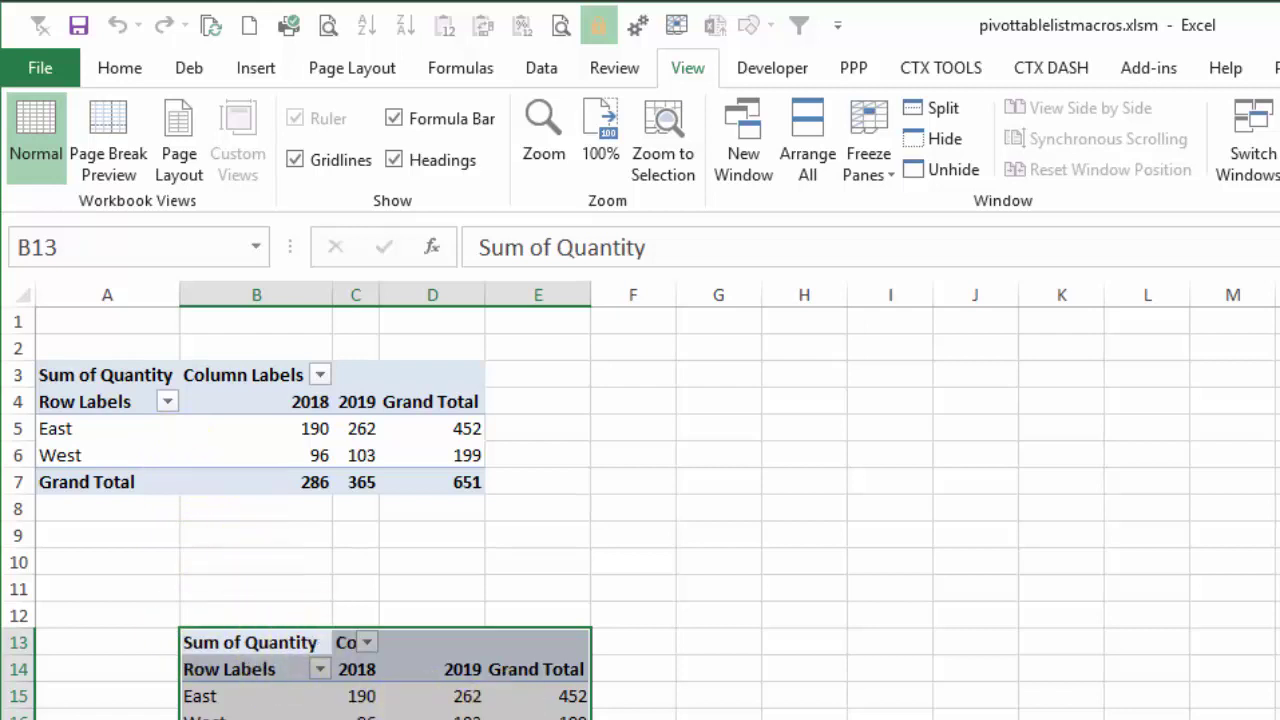
{"action": "key", "text": "ctrl+Page_Up"}
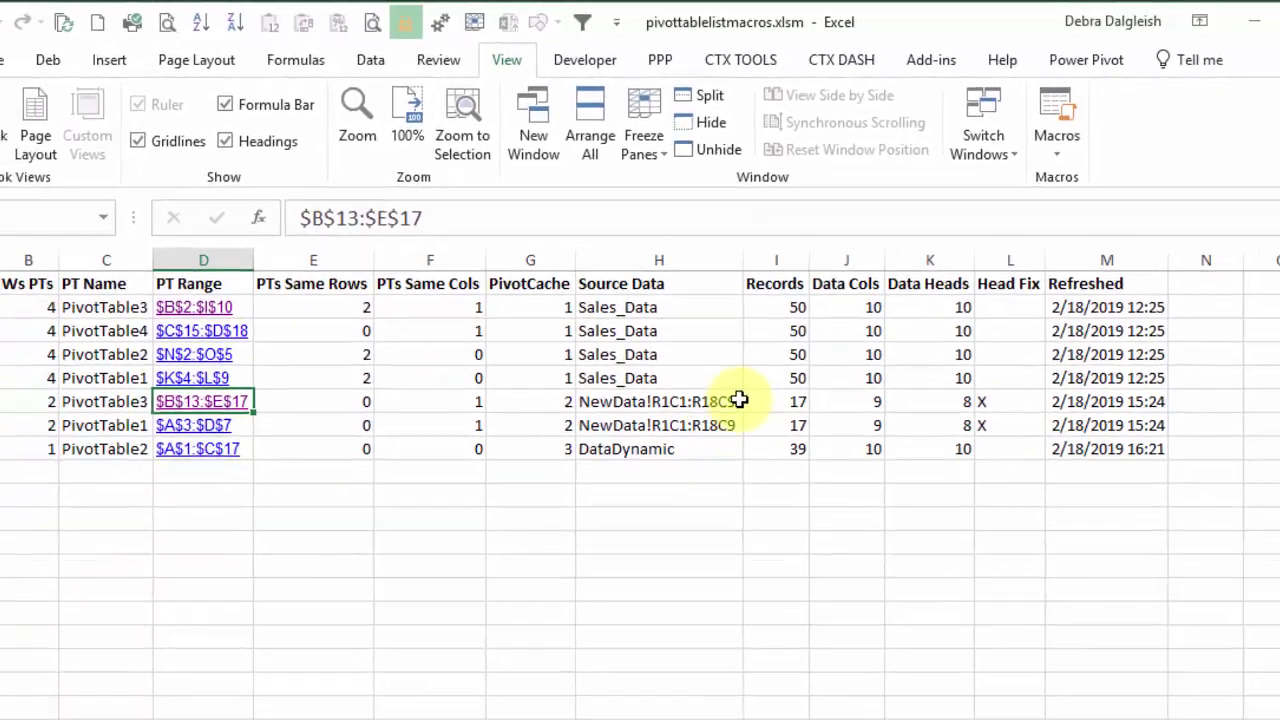
On the NewData sheet, fit the Region column to its contents and enter the missing heading City in cell E1.
{"action": "double_click", "coordinate": [672, 462]}
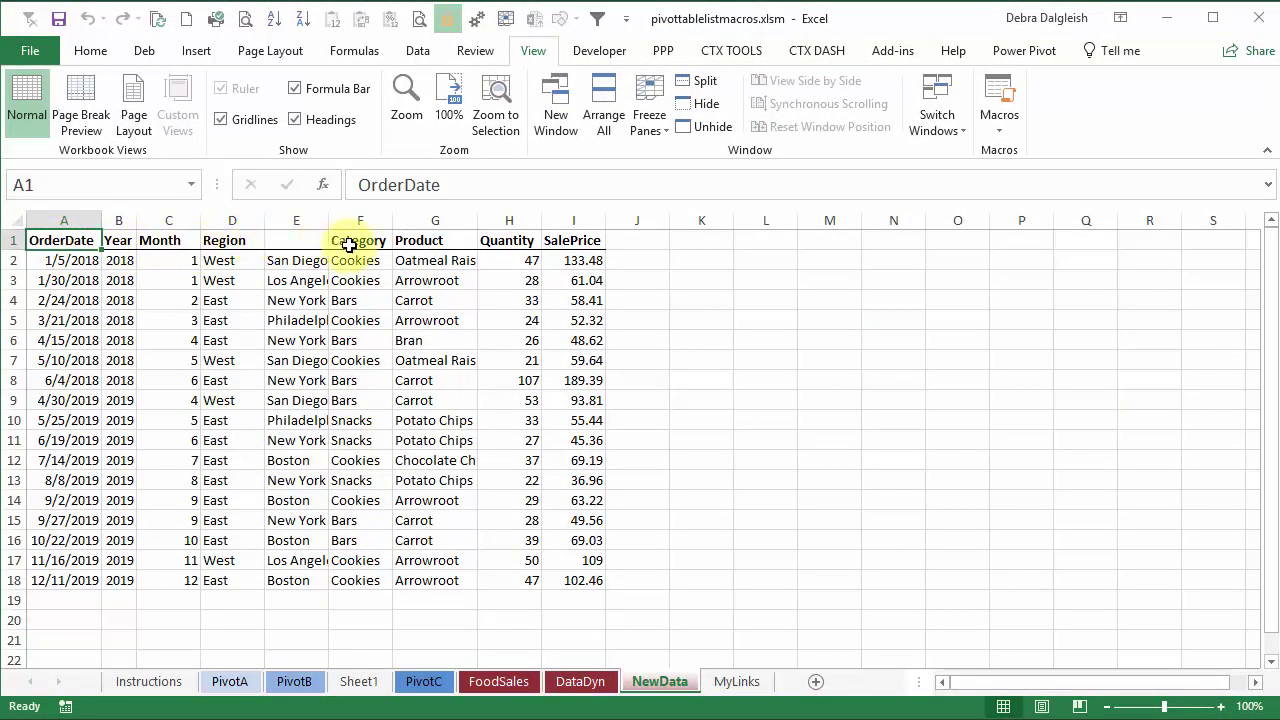
{"action": "left_click", "coordinate": [301, 240]}
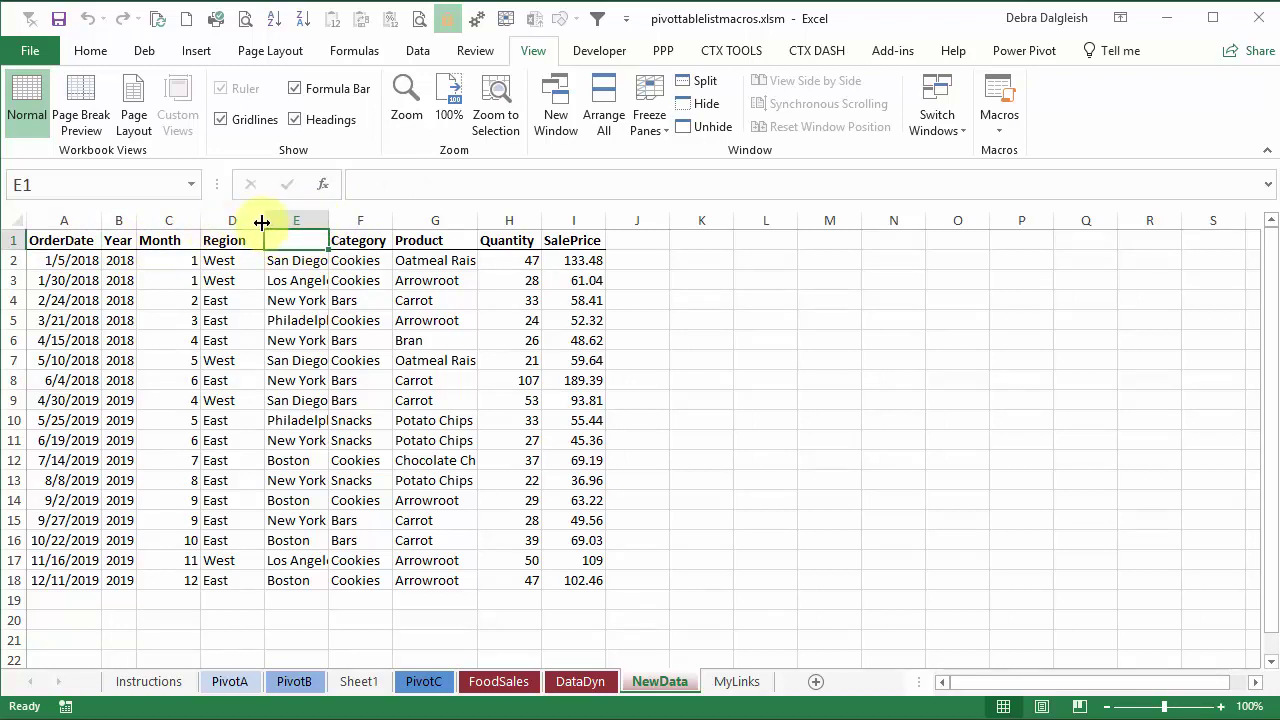
{"action": "left_click_drag", "start_coordinate": [265, 220], "coordinate": [227, 220]}
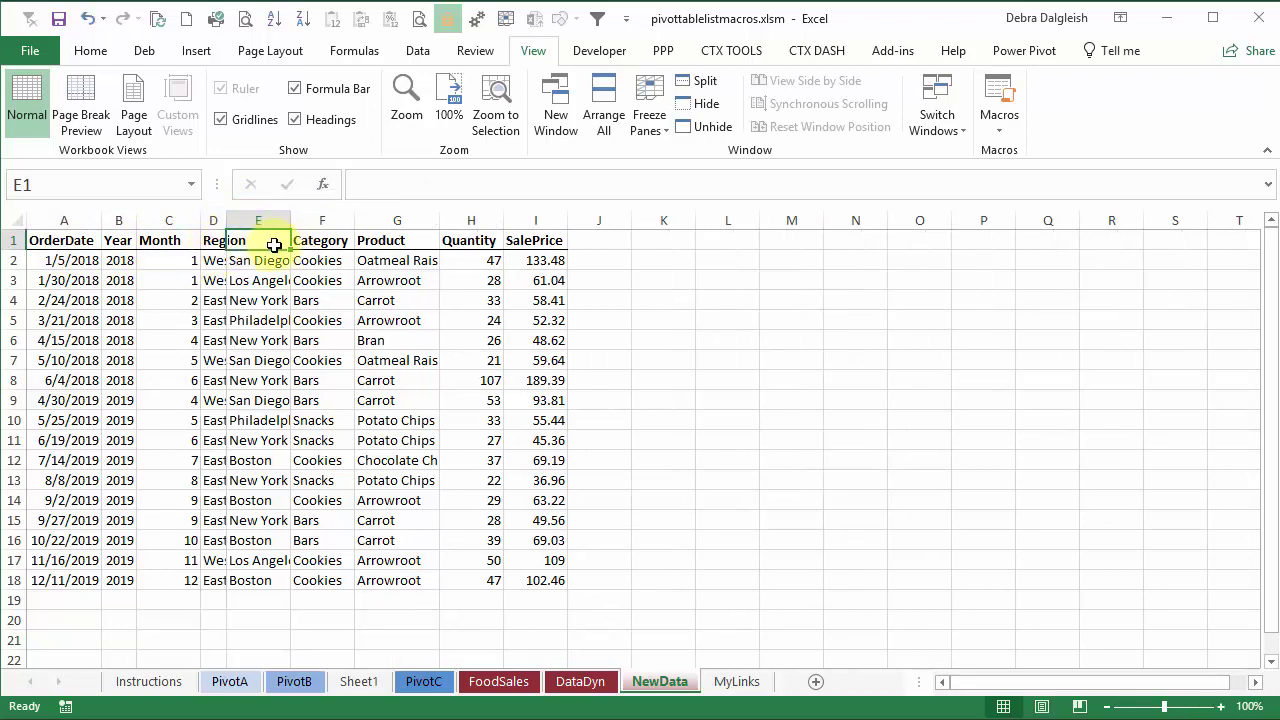
{"action": "double_click", "coordinate": [227, 218]}
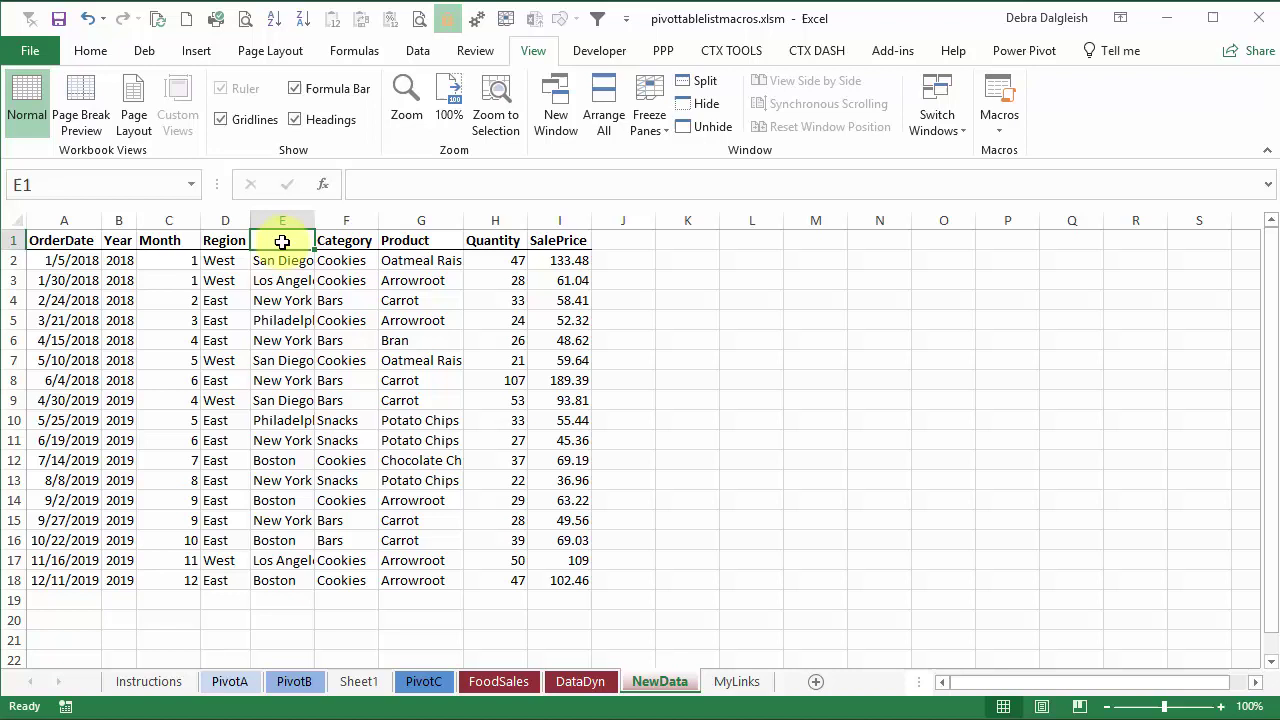
{"action": "type", "text": "City"}
{"action": "key", "text": "Return"}
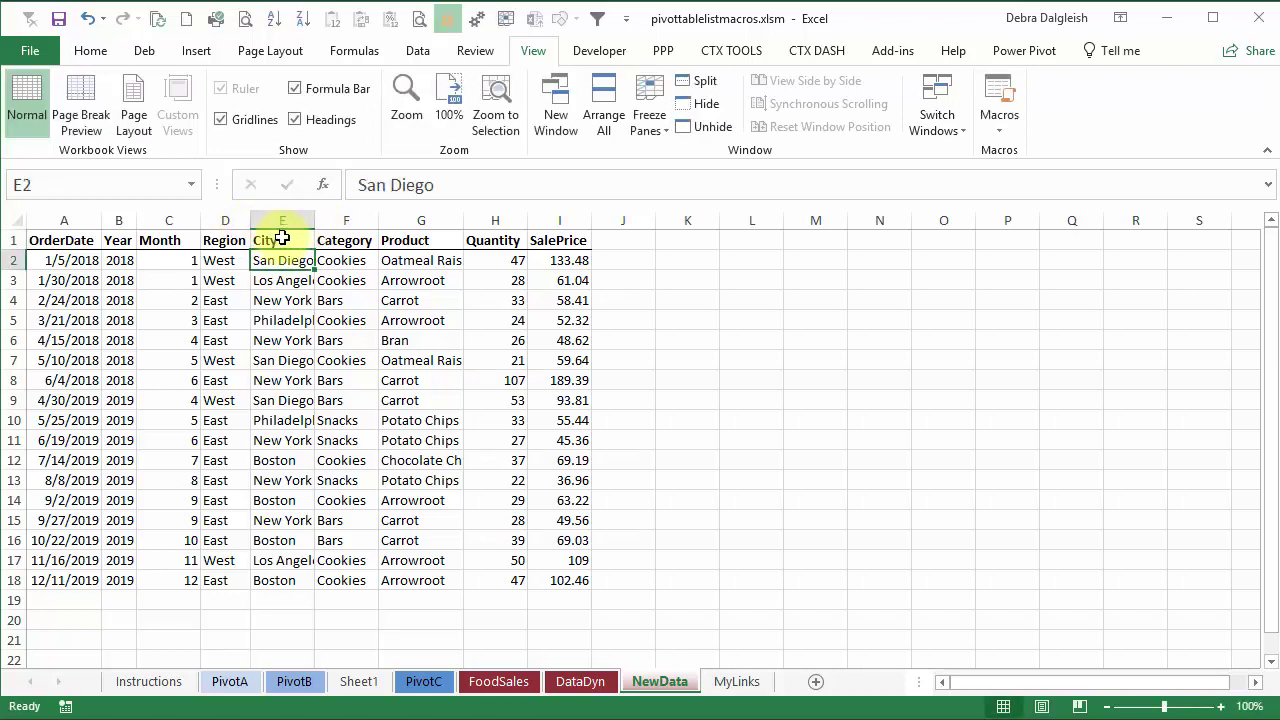
Refresh all the pivot tables with the new heading in place, dismiss the alert and return to the list on Sheet1.
{"action": "left_click", "coordinate": [158, 18]}
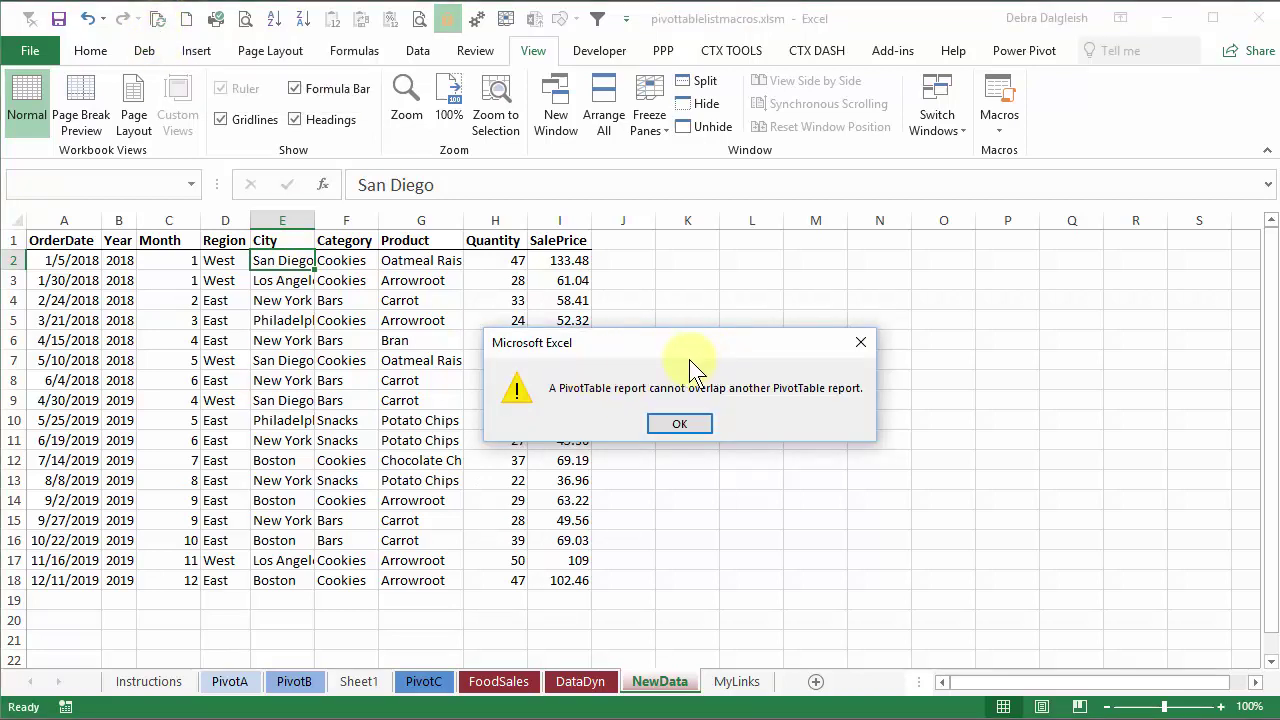
{"action": "left_click", "coordinate": [681, 421]}
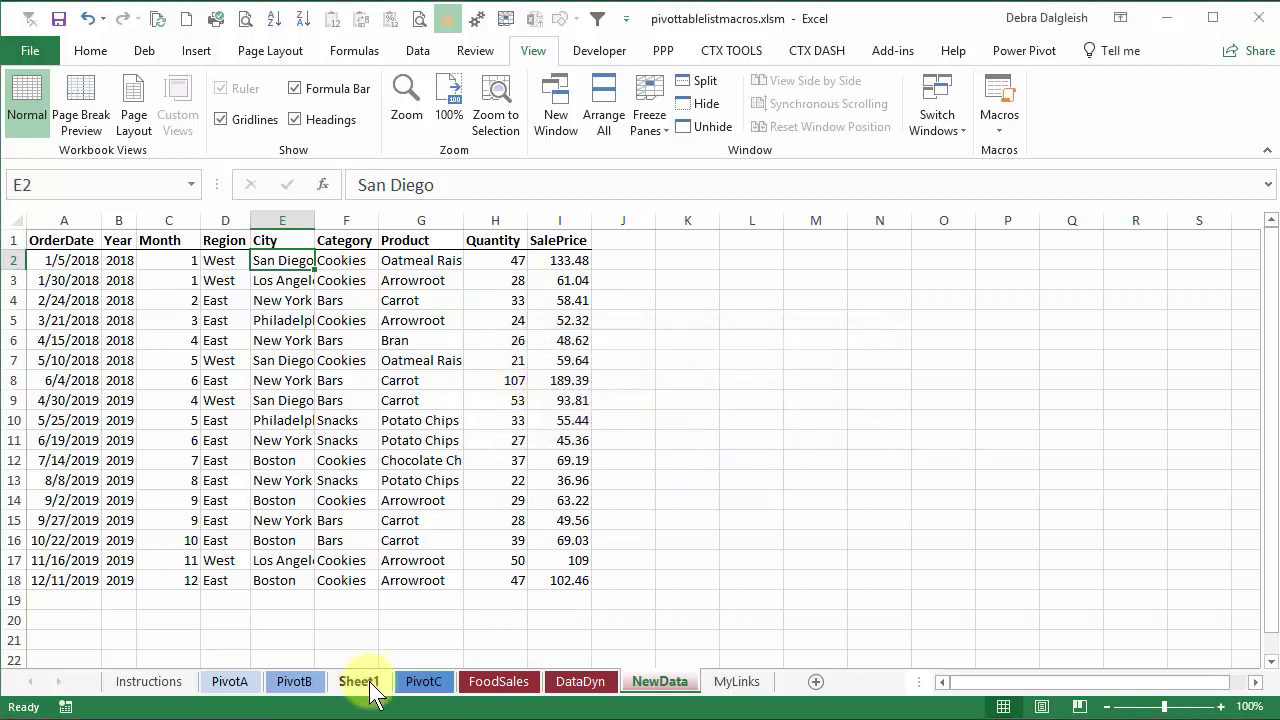
{"action": "left_click", "coordinate": [368, 684]}
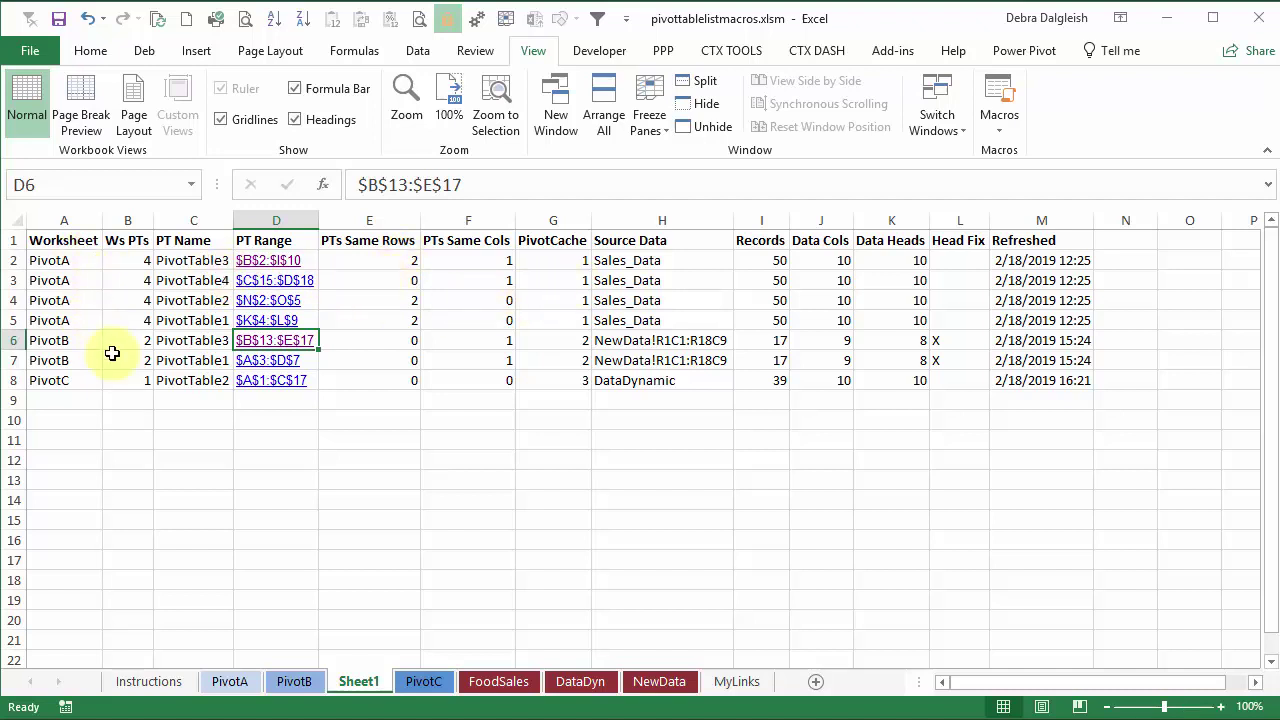
Examine how the pivot tables are spaced on PivotA, and check their source data in the Sheet1 list.
{"action": "left_click", "coordinate": [228, 684]}
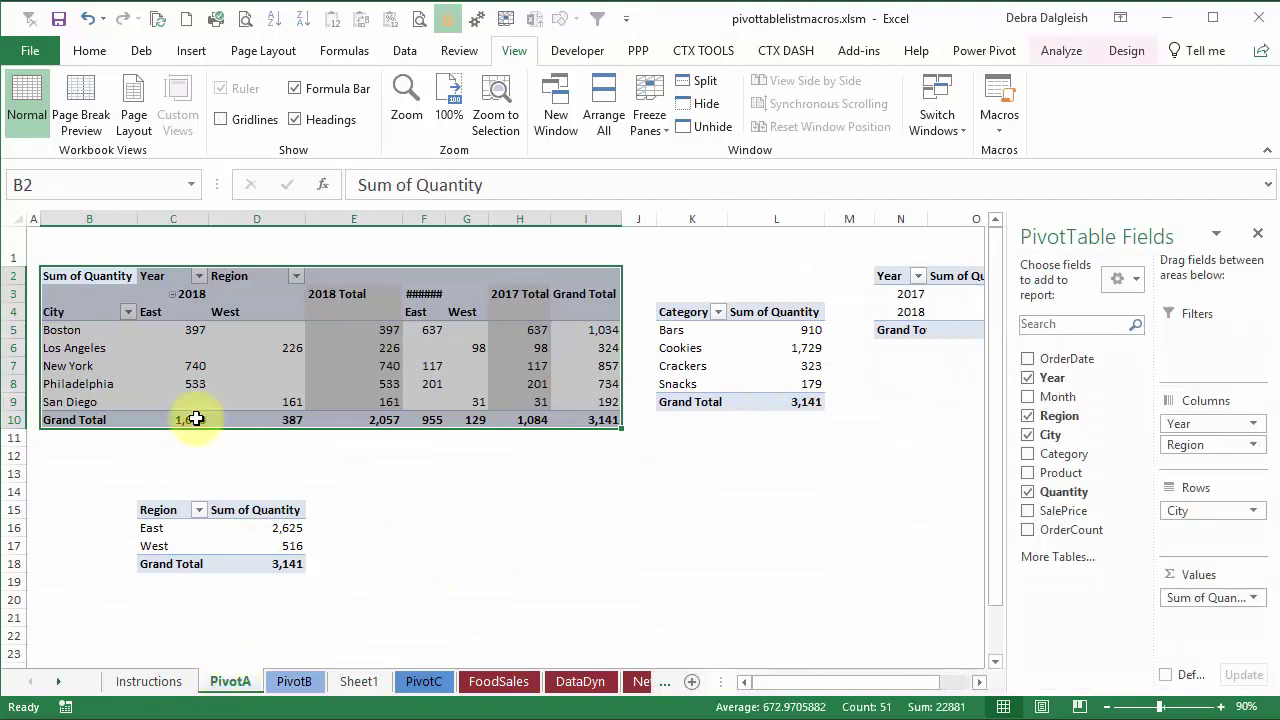
{"action": "left_click", "coordinate": [248, 401]}
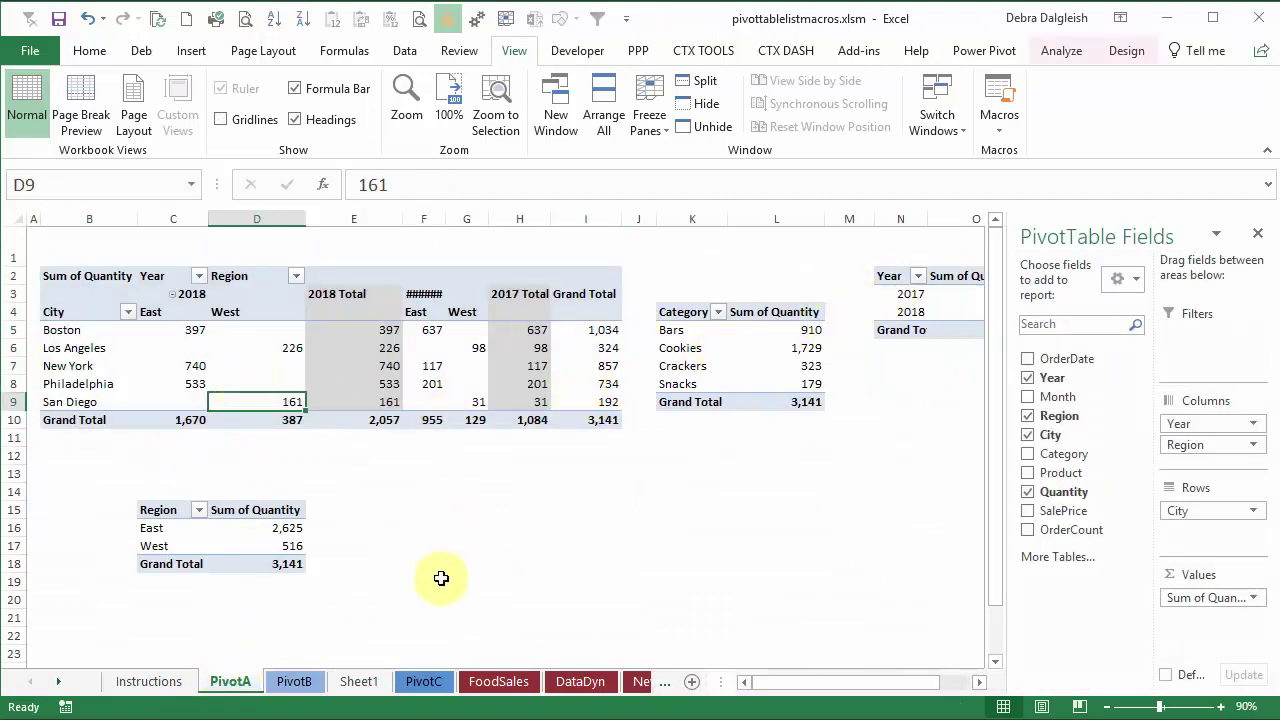
{"action": "left_click", "coordinate": [340, 681]}
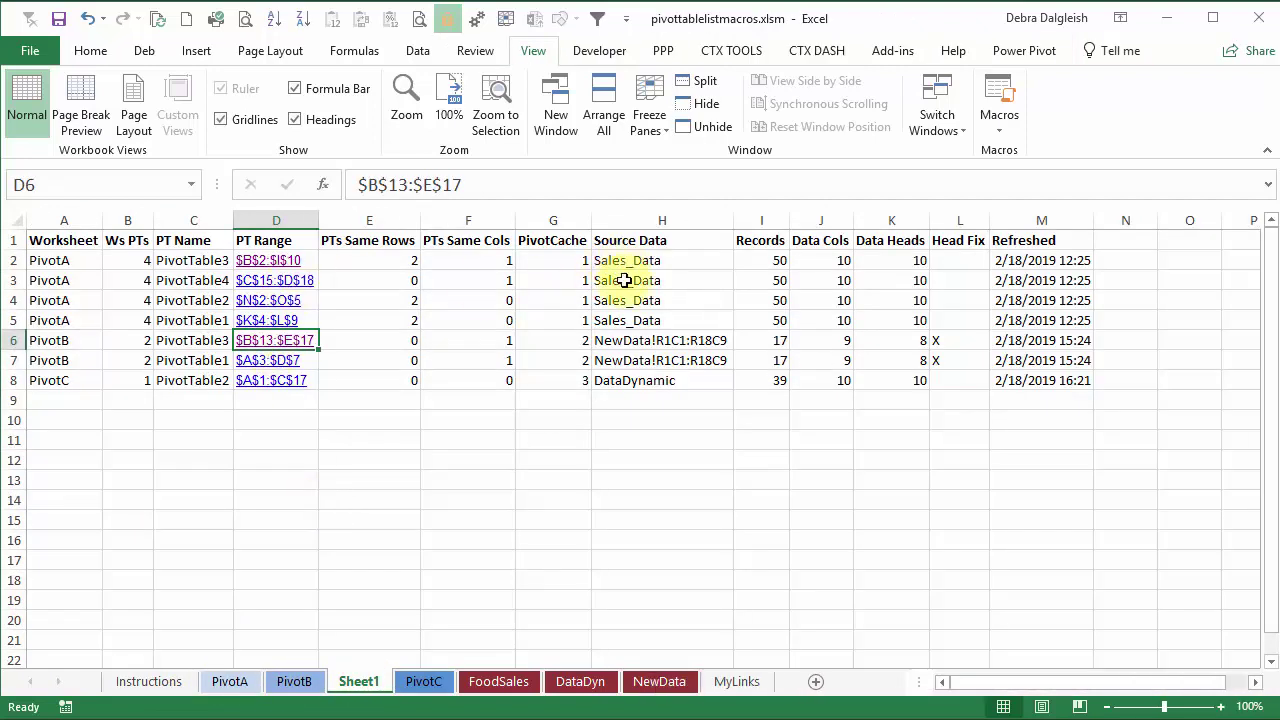
Check which years the FoodSales table contains by viewing its Year filter values, leaving the filter unapplied.
{"action": "left_click", "coordinate": [500, 684]}
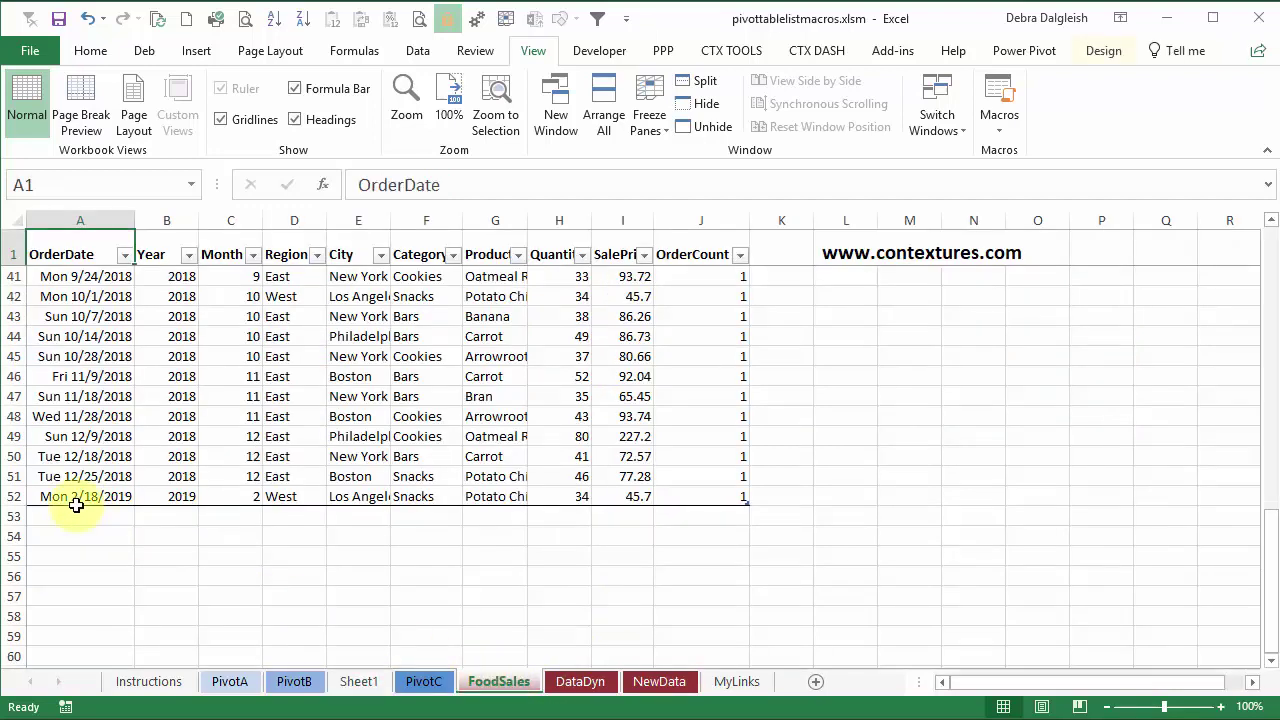
{"action": "left_click", "coordinate": [188, 255]}
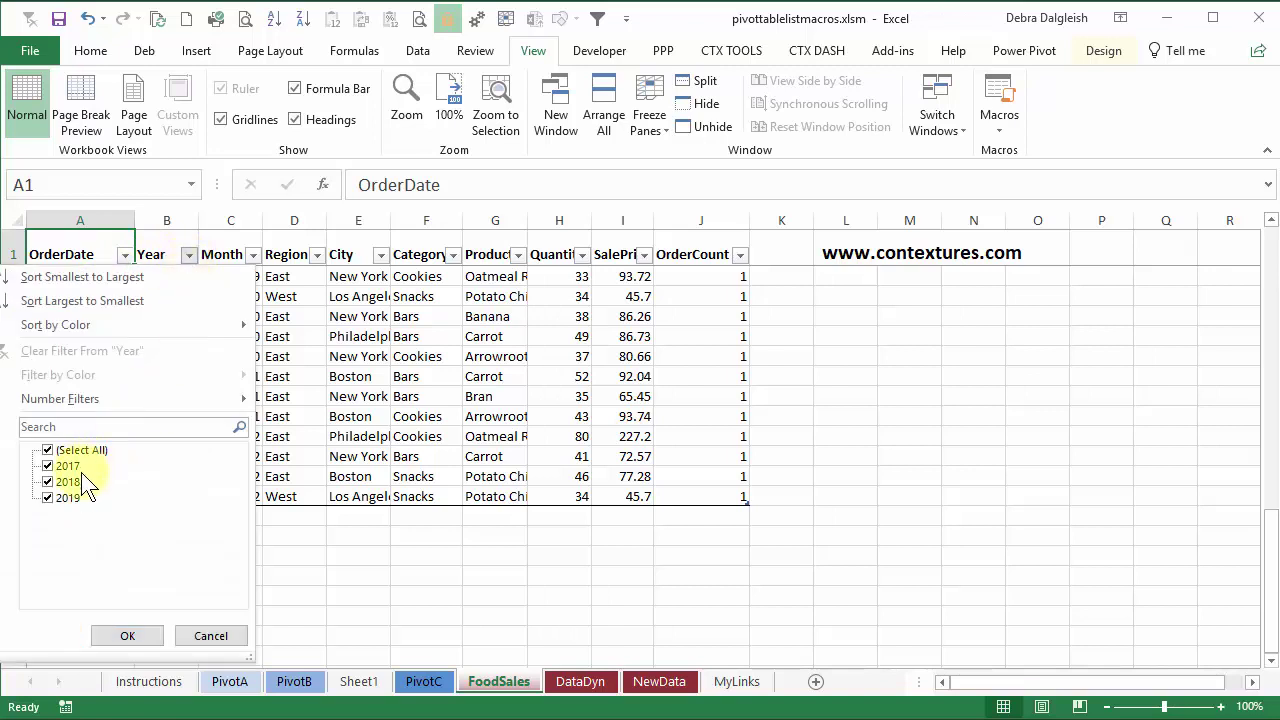
{"action": "left_click", "coordinate": [218, 642]}
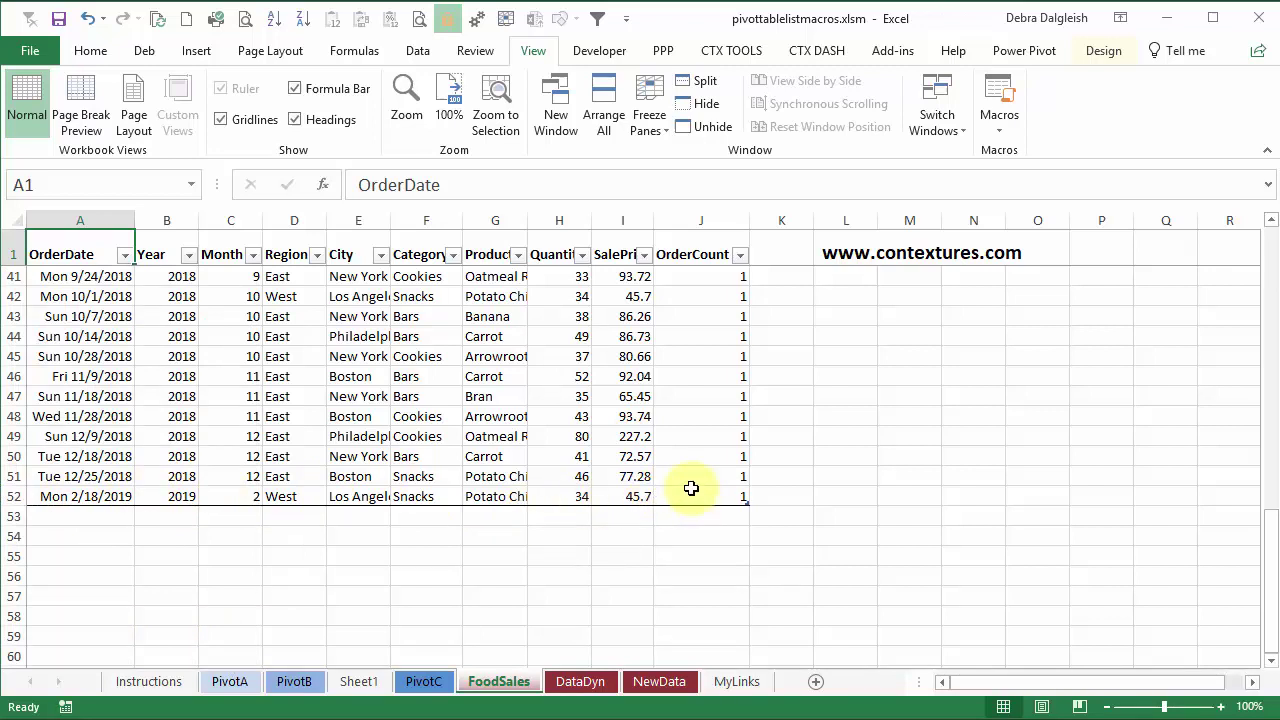
On PivotA, move the block J1:O12 holding the Category and Year pivot tables down to start at J12.
{"action": "left_click", "coordinate": [229, 681]}
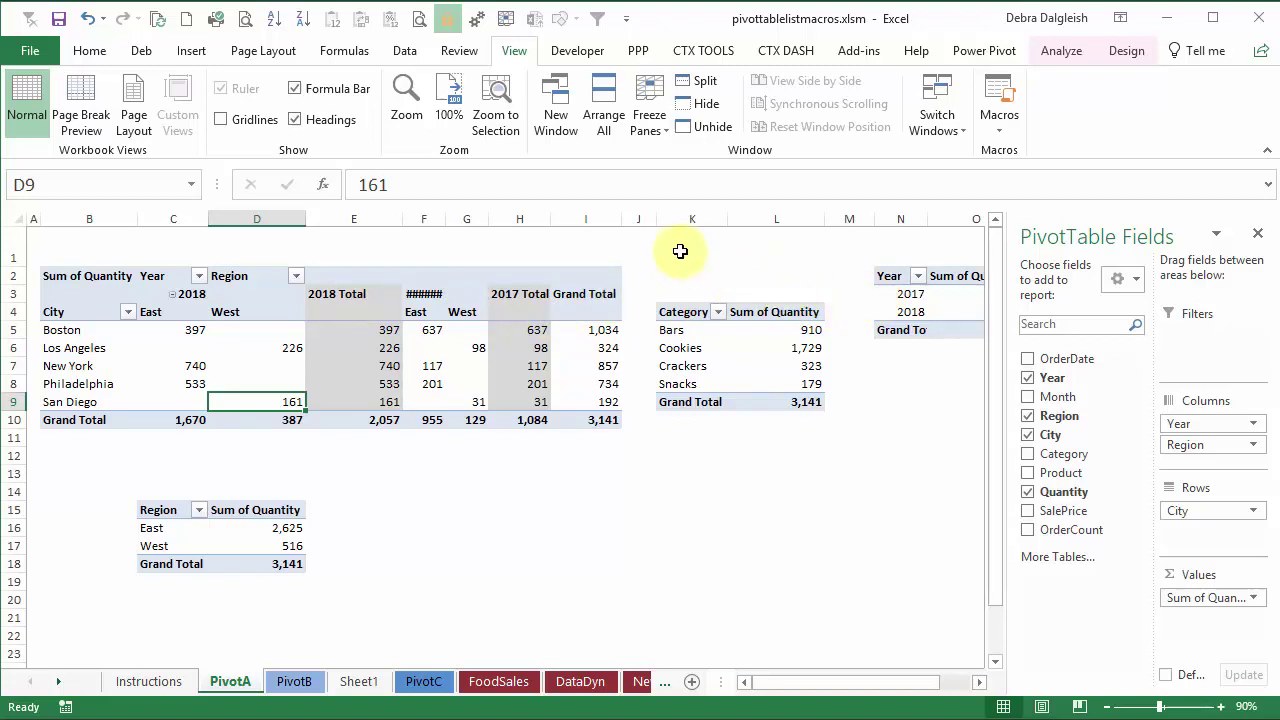
{"action": "left_click_drag", "start_coordinate": [645, 245], "coordinate": [884, 452]}
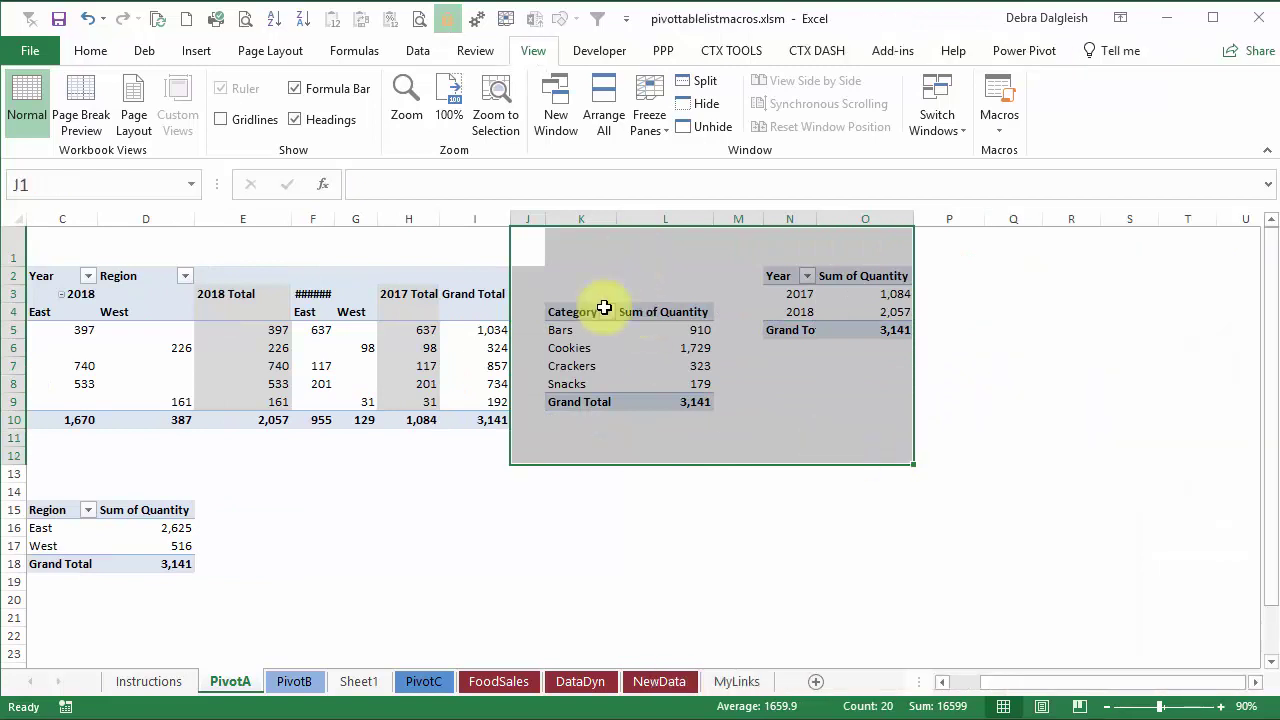
{"action": "left_click_drag", "start_coordinate": [698, 466], "coordinate": [700, 662]}
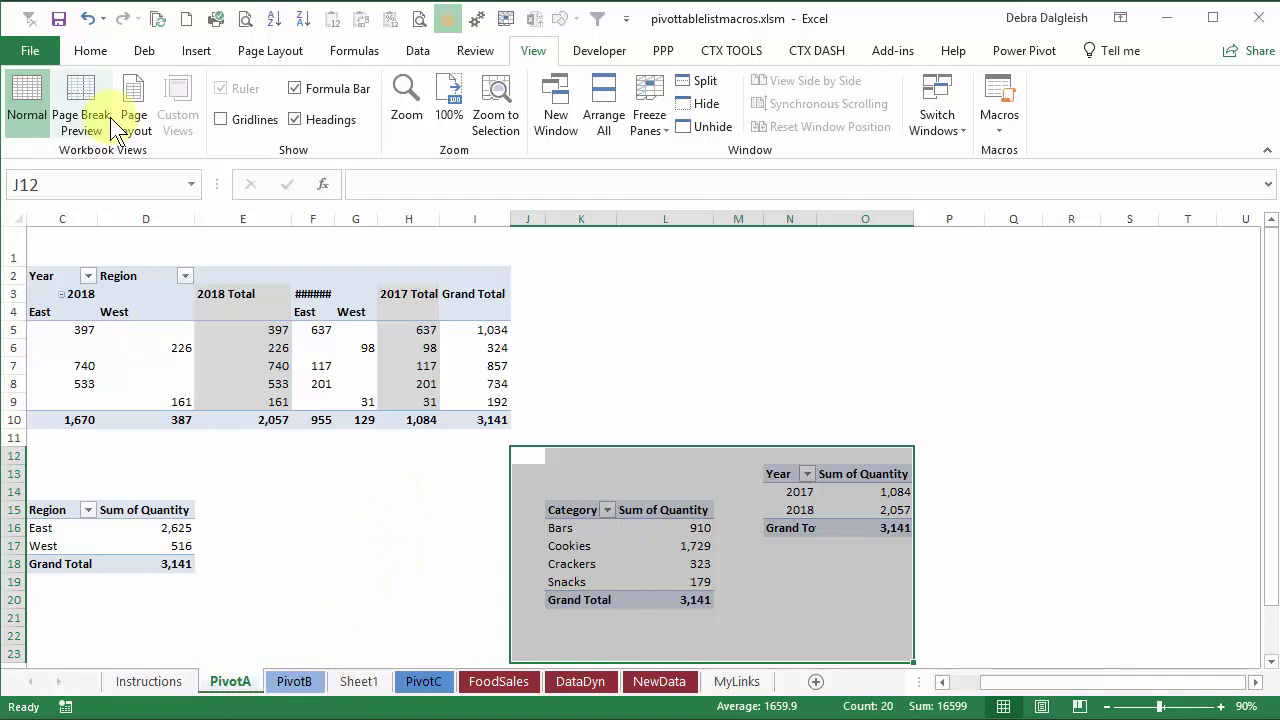
Refresh all the pivot tables with the rearranged PivotA layout, and go back to the list on Sheet1.
{"action": "left_click", "coordinate": [150, 240]}
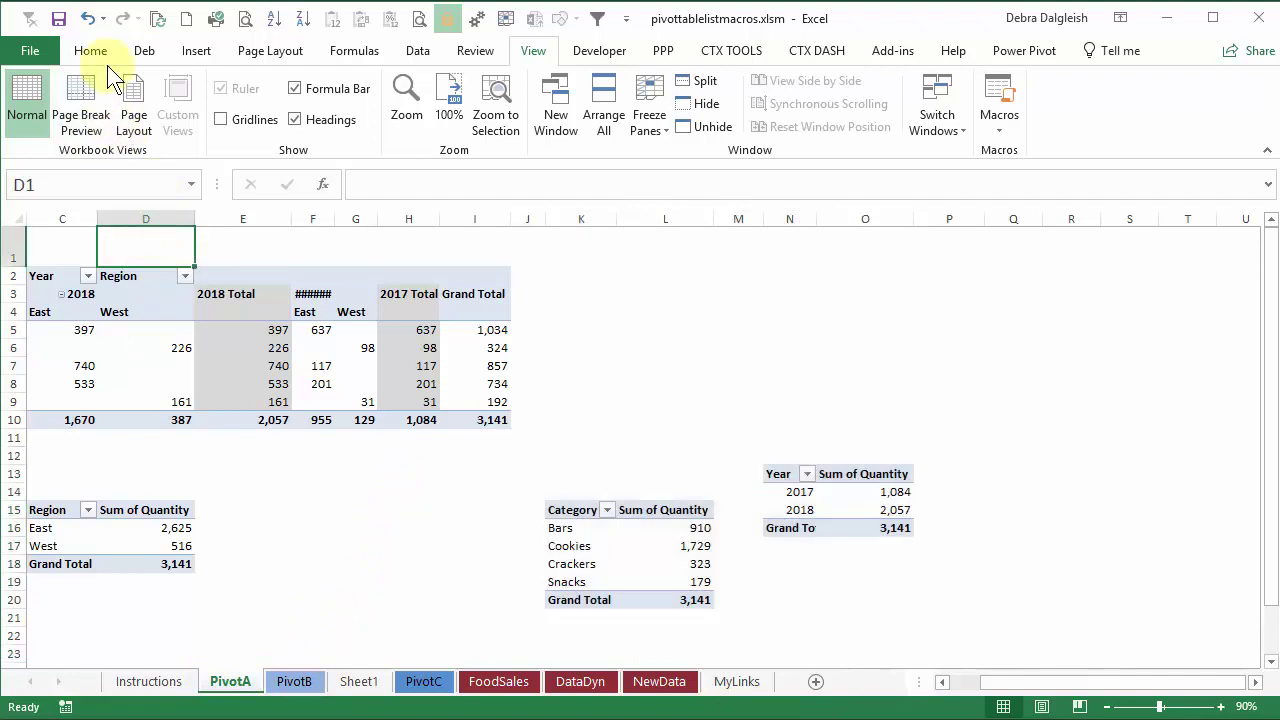
{"action": "left_click", "coordinate": [157, 22]}
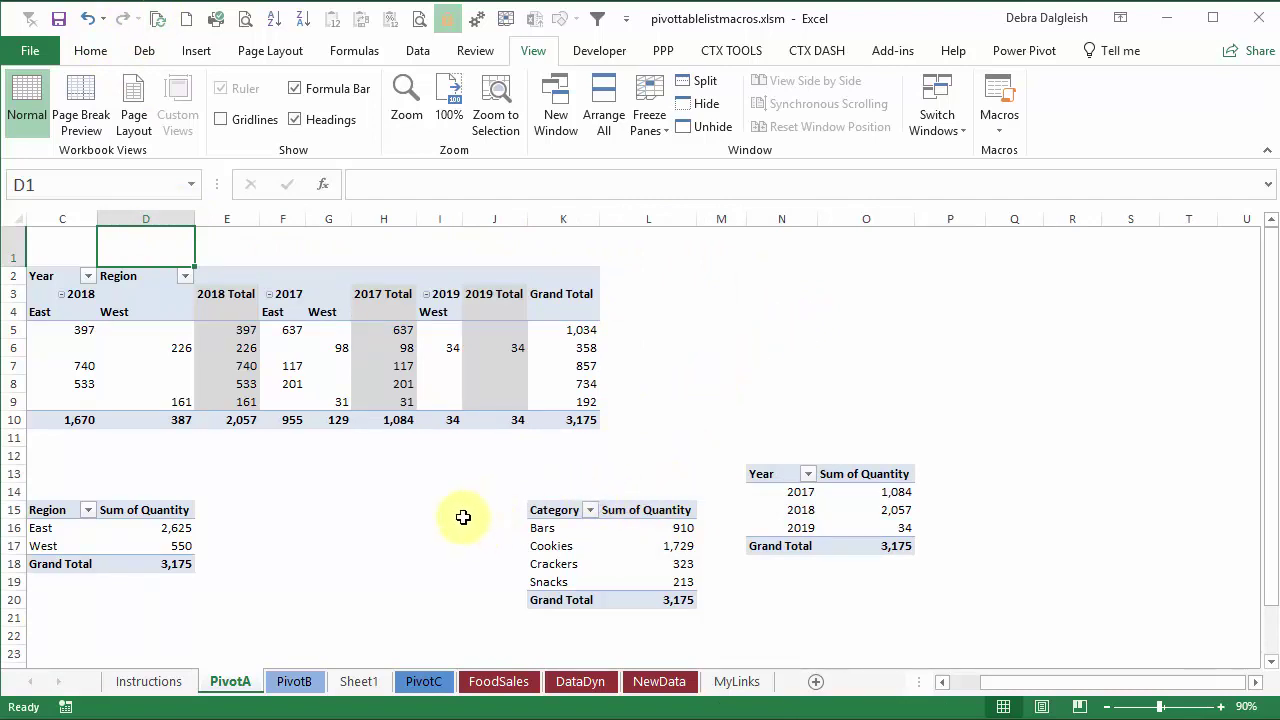
{"action": "left_click", "coordinate": [360, 684]}
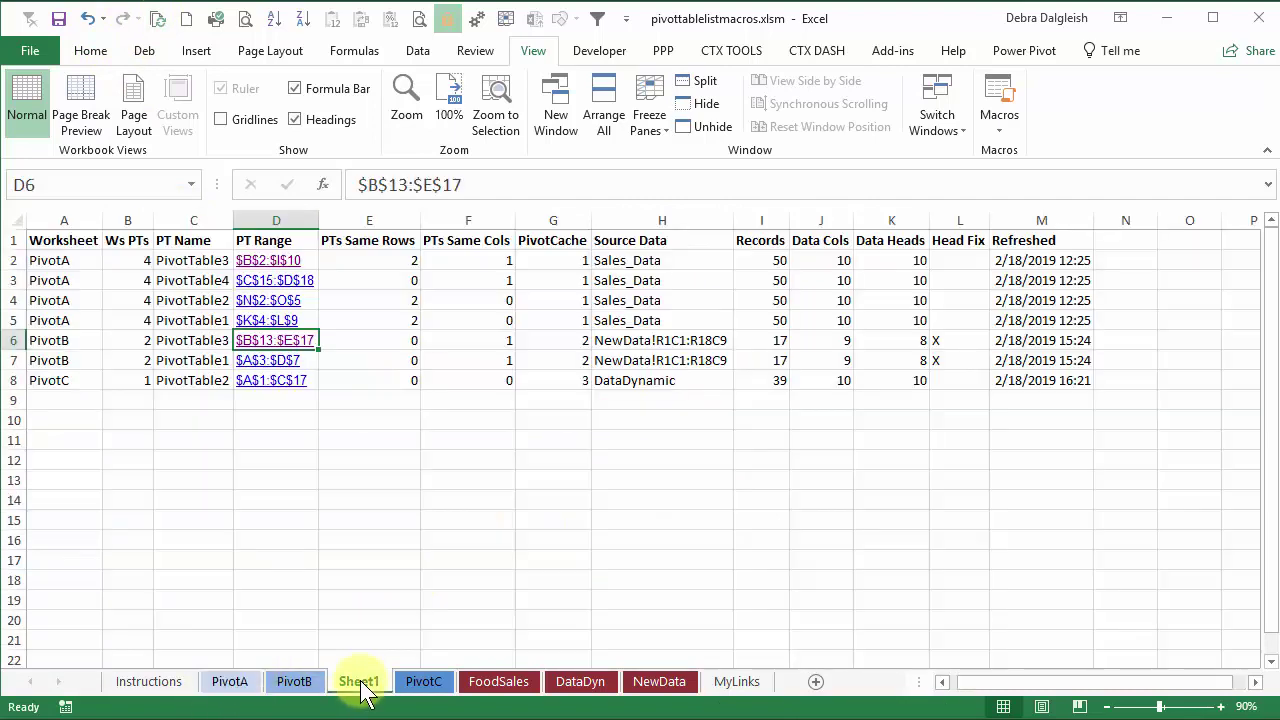